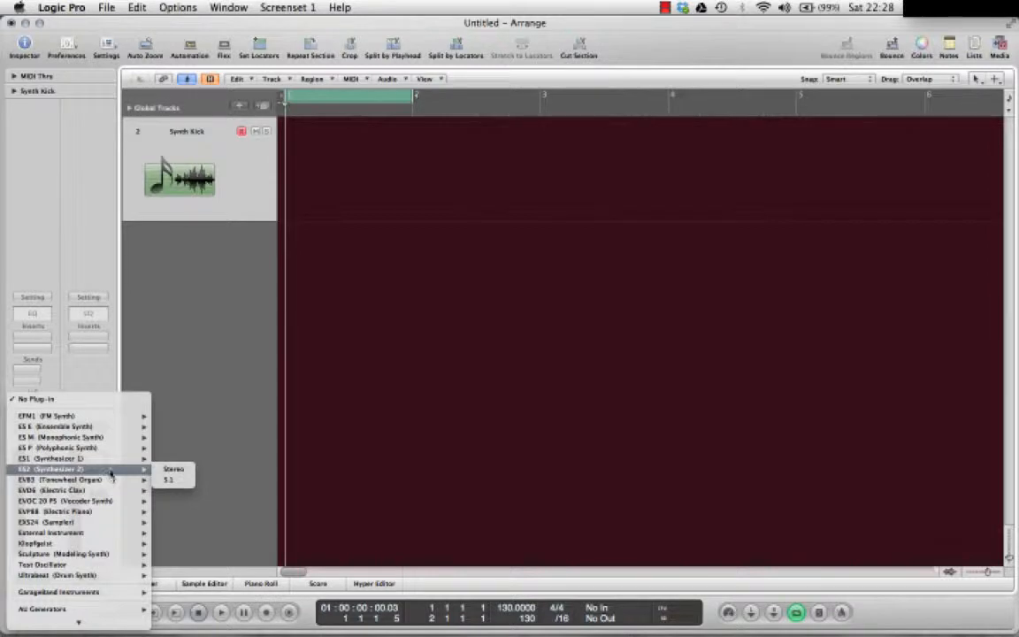
Load Massive as the software instrument on the Synth Kick track and place its window clear of the channel strip.
click(165, 470)
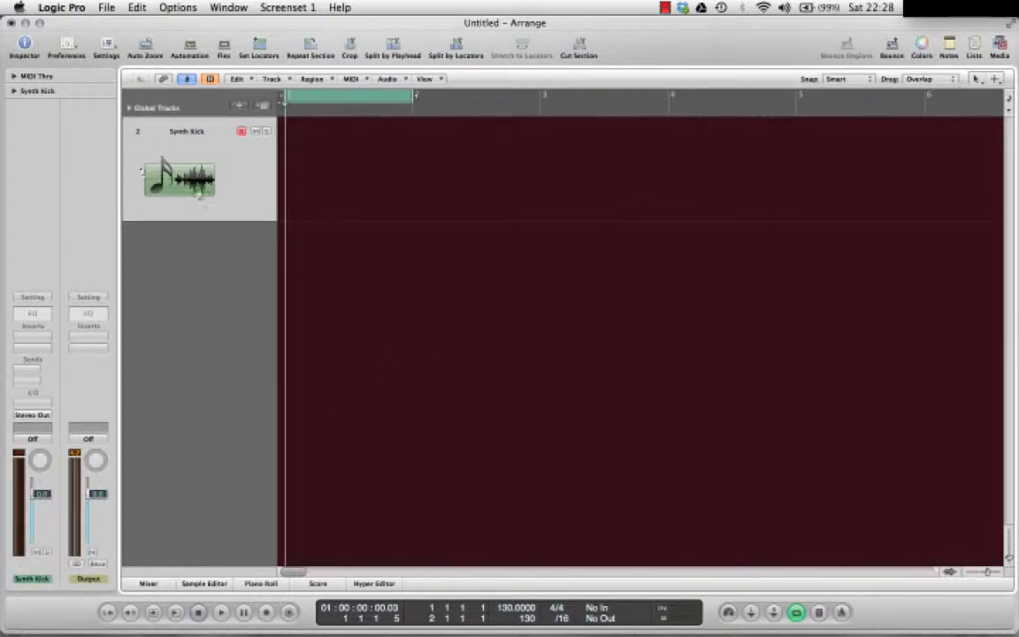
click(33, 400)
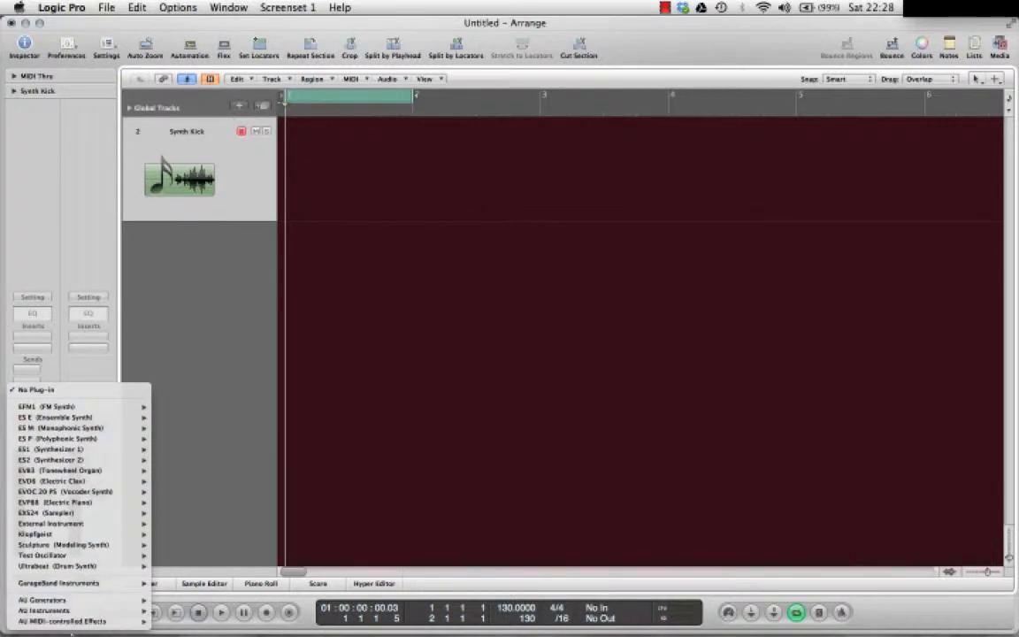
mouse_move(95, 612)
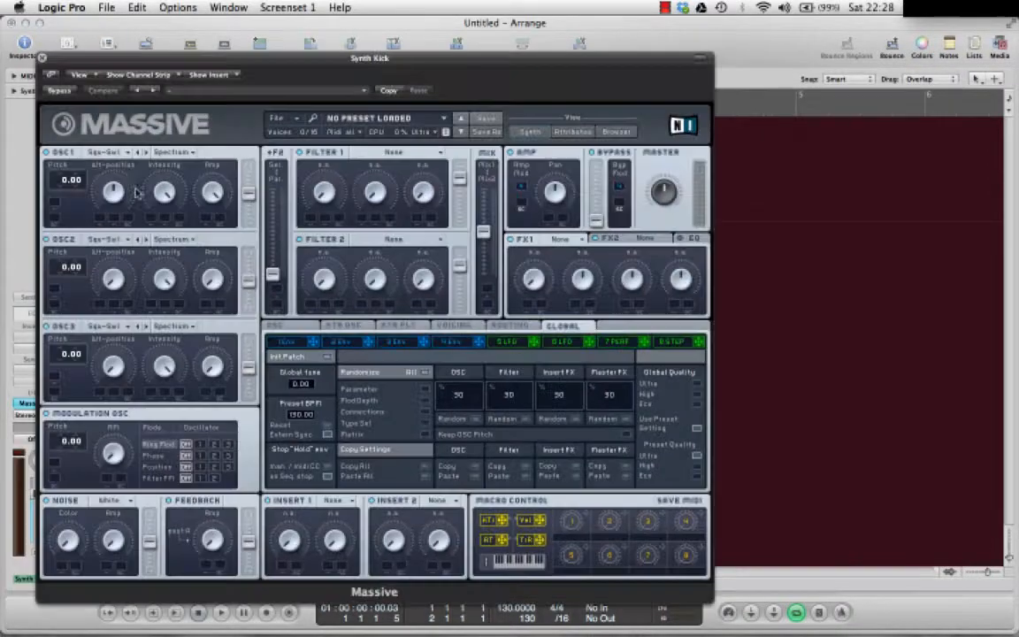
drag(215, 56, 380, 4)
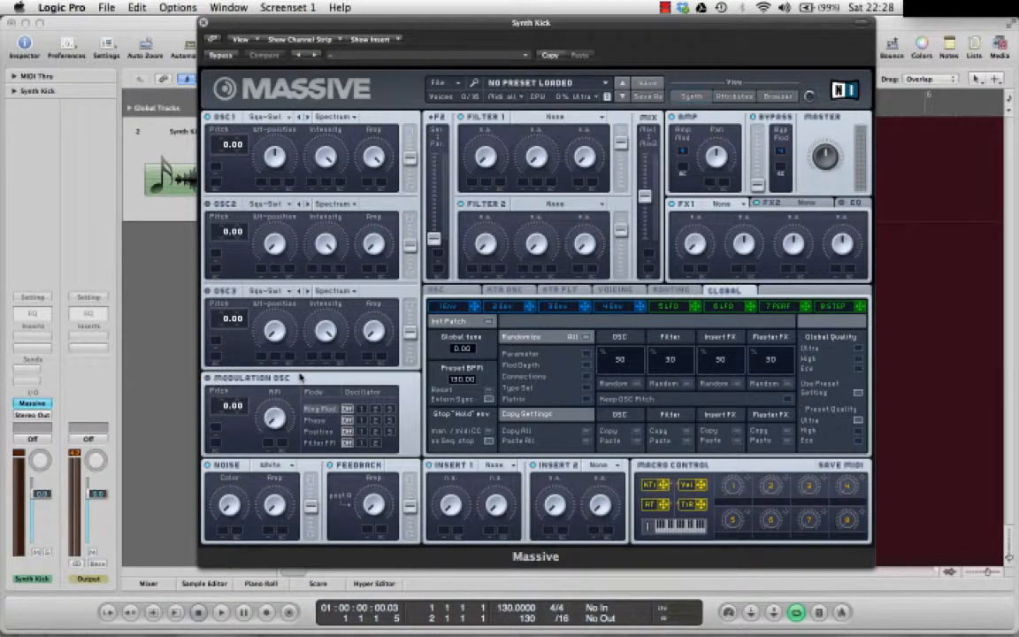
Set oscillator 1's wavetable to Sin-Triangle and turn down its wavetable position.
click(267, 117)
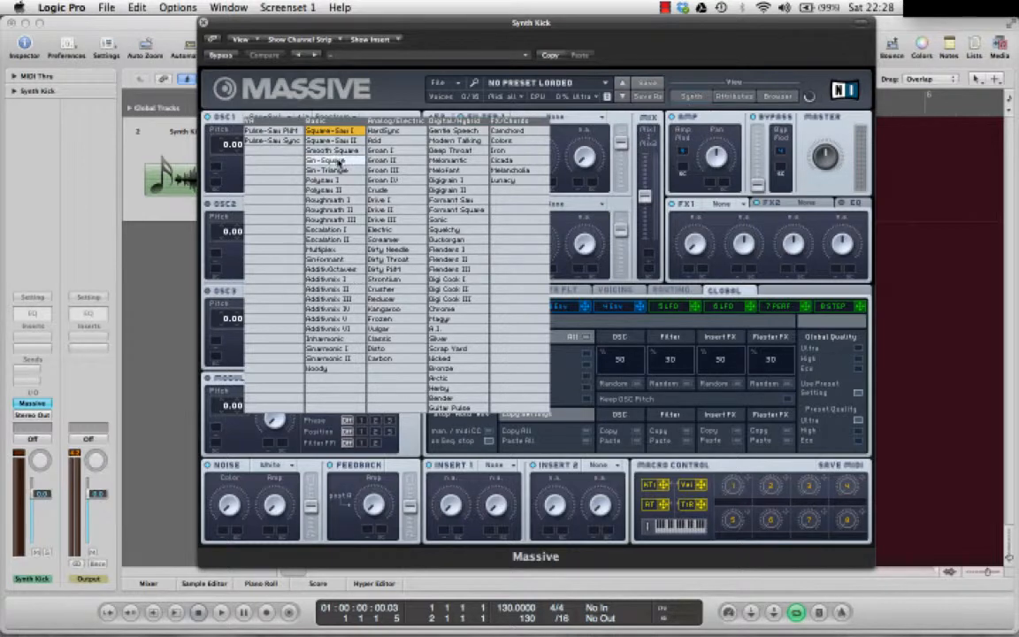
click(338, 173)
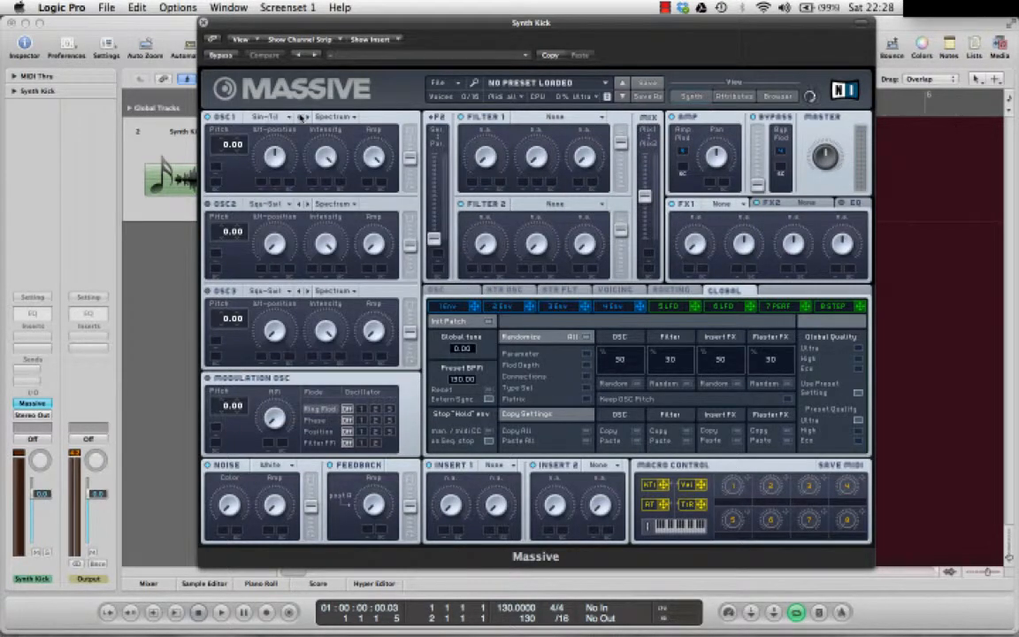
drag(276, 155, 278, 188)
Create an empty one-bar MIDI region at bar 1 on the Synth Kick track with the Pencil tool.
drag(261, 20, 457, 19)
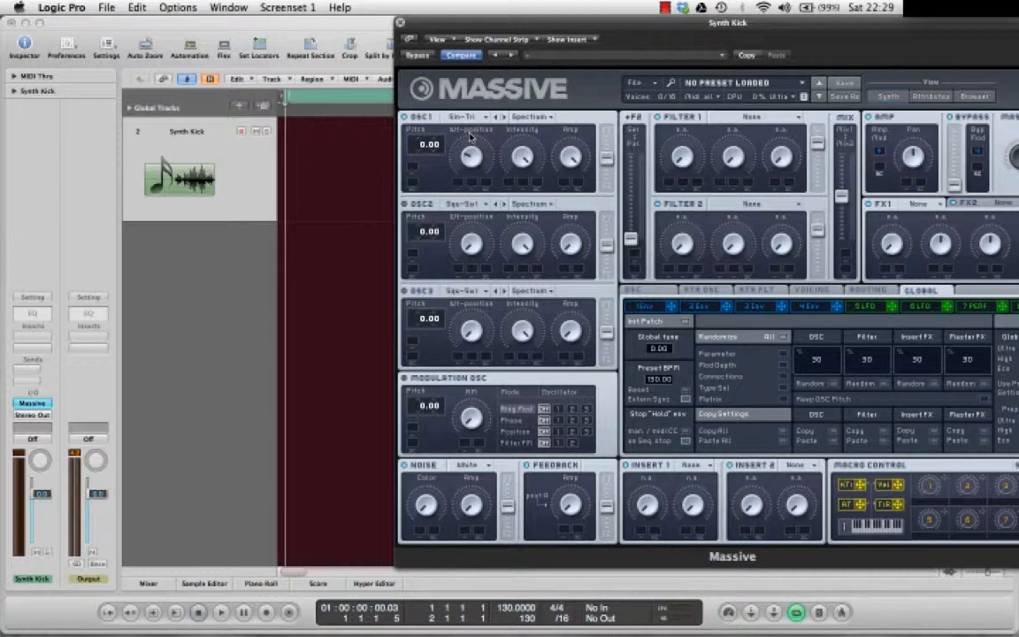
click(348, 168)
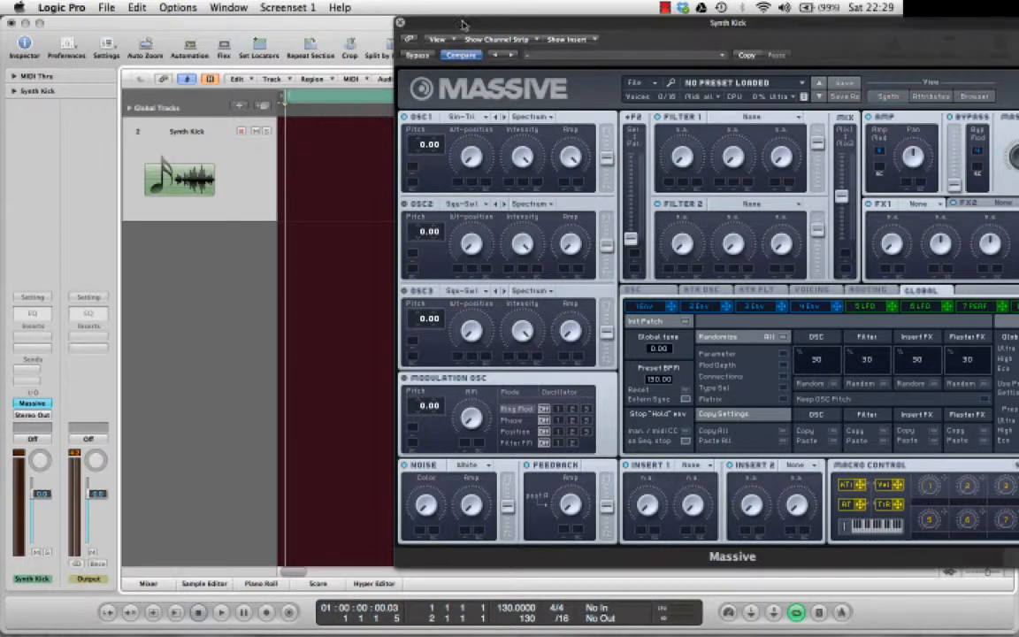
drag(462, 25, 680, 35)
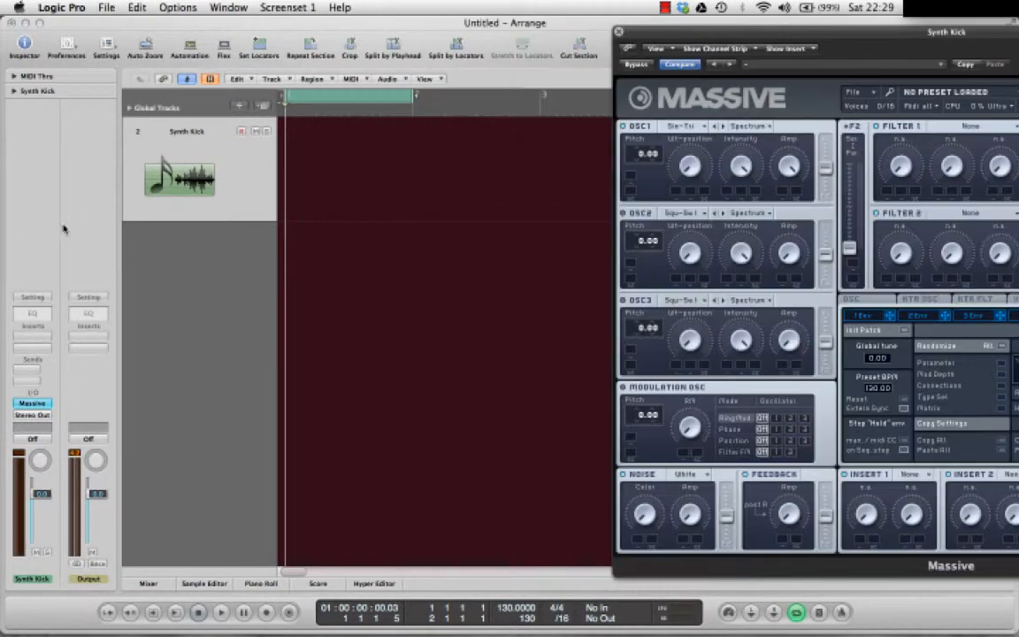
click(316, 188)
key(Escape)
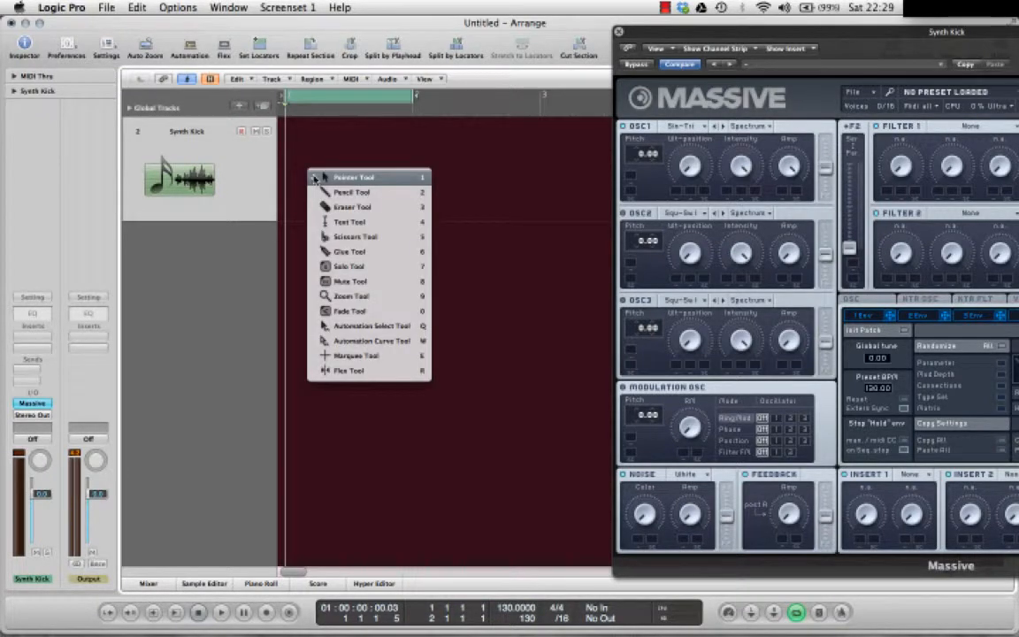
key(2)
click(347, 190)
Draw a note about one beat long between C0 and C1 at the region's start and play it back in the arrangement.
key(3)
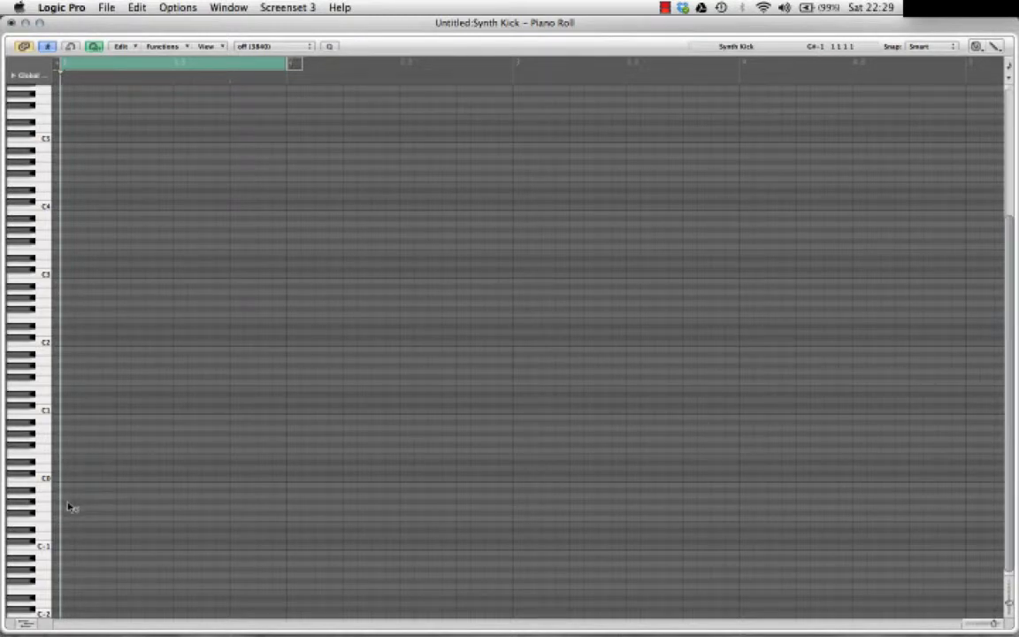
drag(64, 433, 112, 438)
key(1)
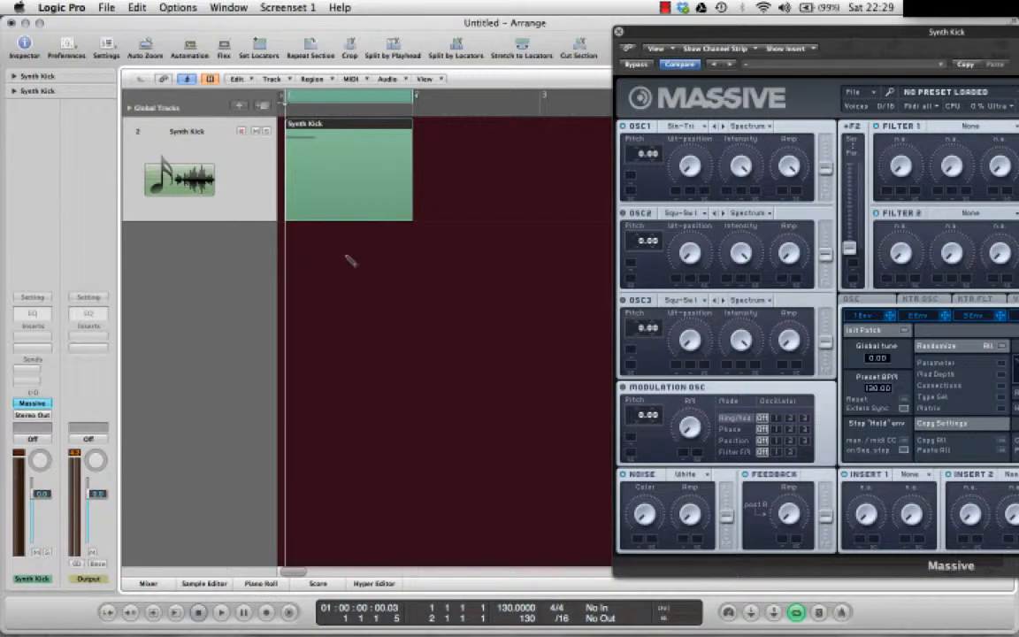
key(space)
Shape Massive's envelope 4 with a shorter attack, decay level at zero and a slightly shorter decay.
drag(674, 40, 281, 7)
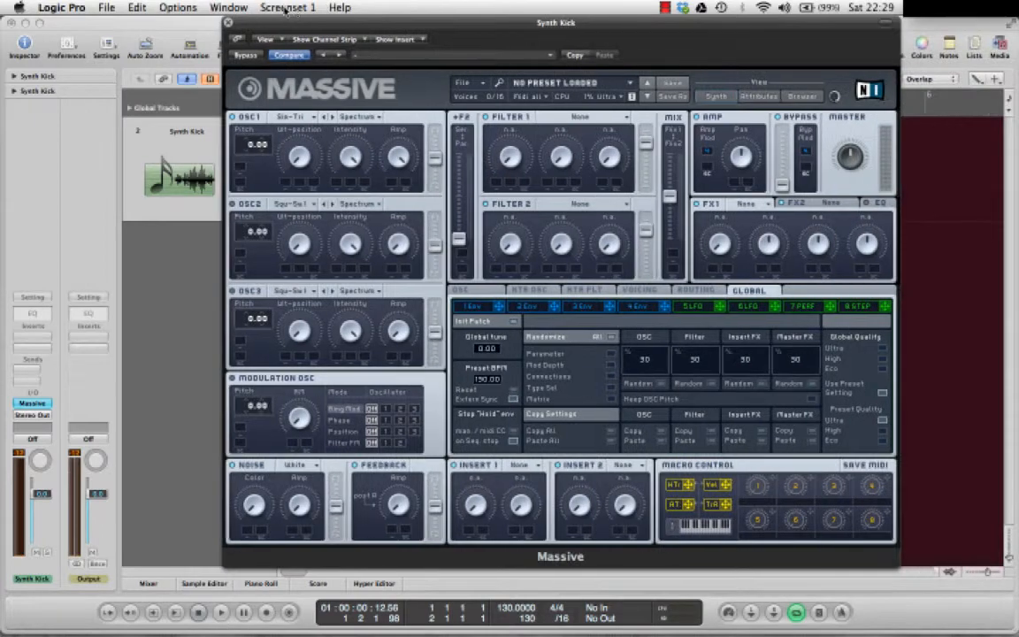
click(635, 306)
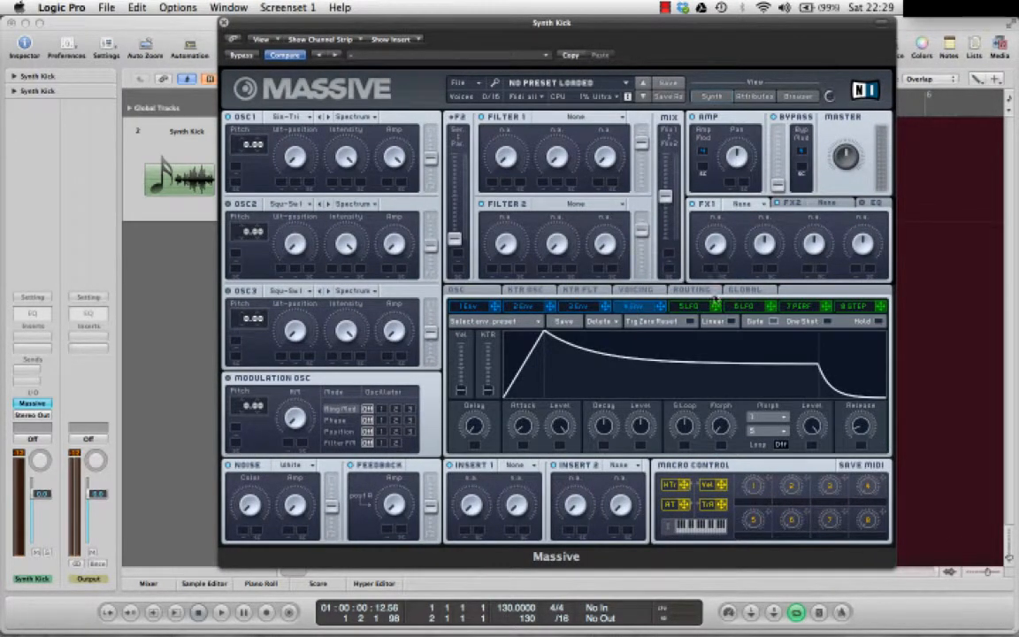
drag(522, 426, 522, 456)
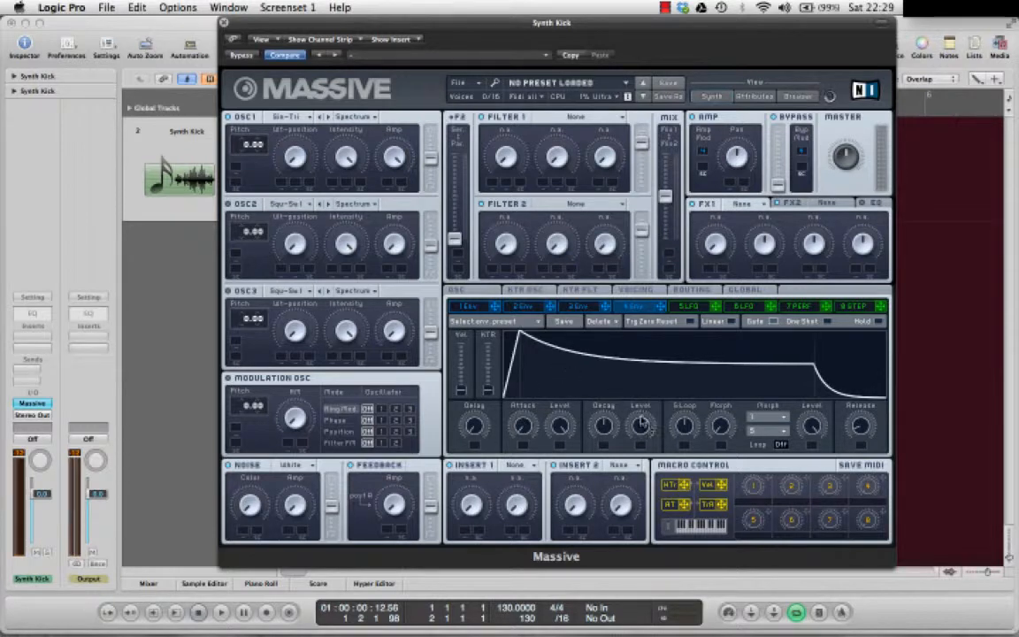
drag(641, 427, 624, 508)
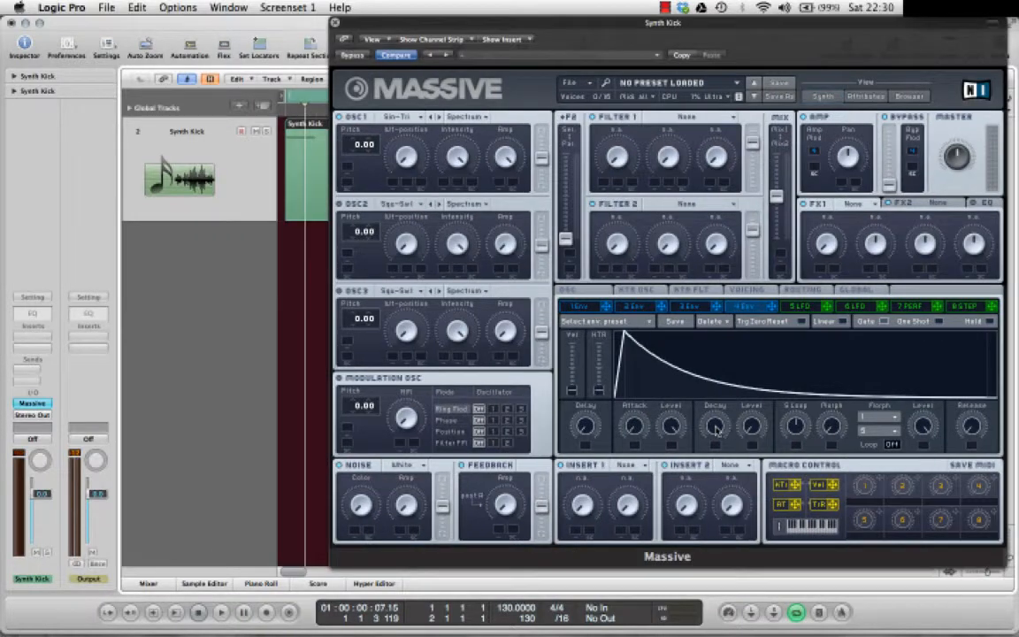
drag(715, 431, 716, 447)
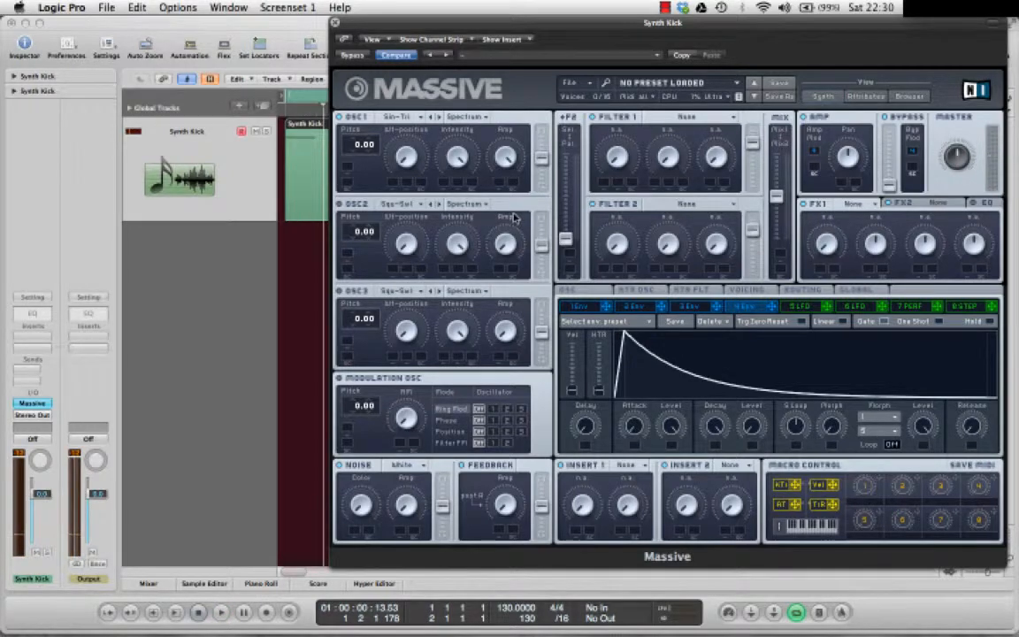
Close the Massive window, switch back to the Pointer tool and reopen Massive from the Synth Kick channel.
key(super+w)
key(Escape)
key(Escape)
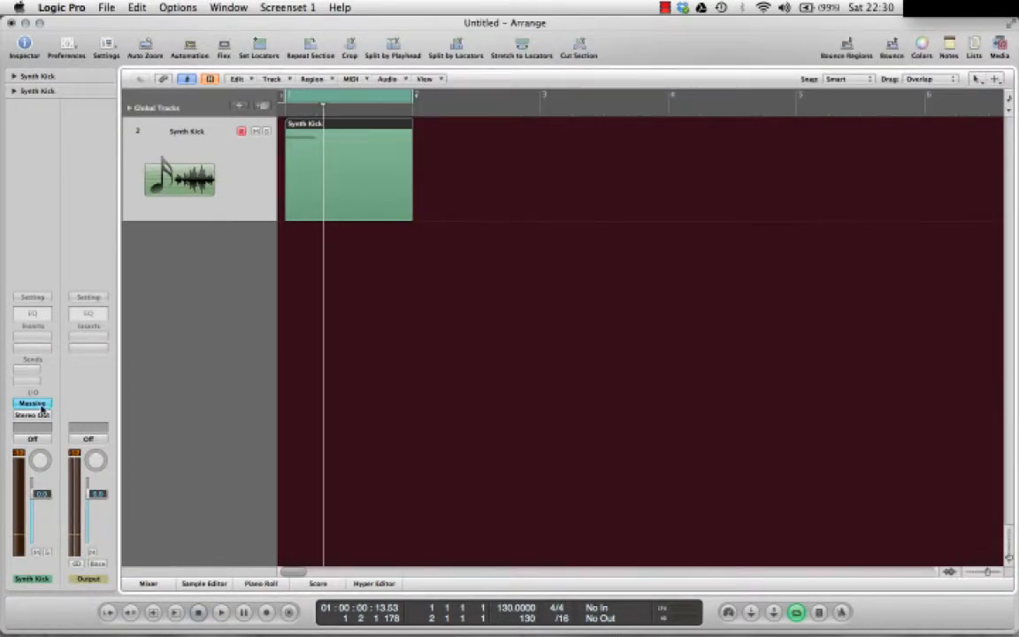
click(32, 403)
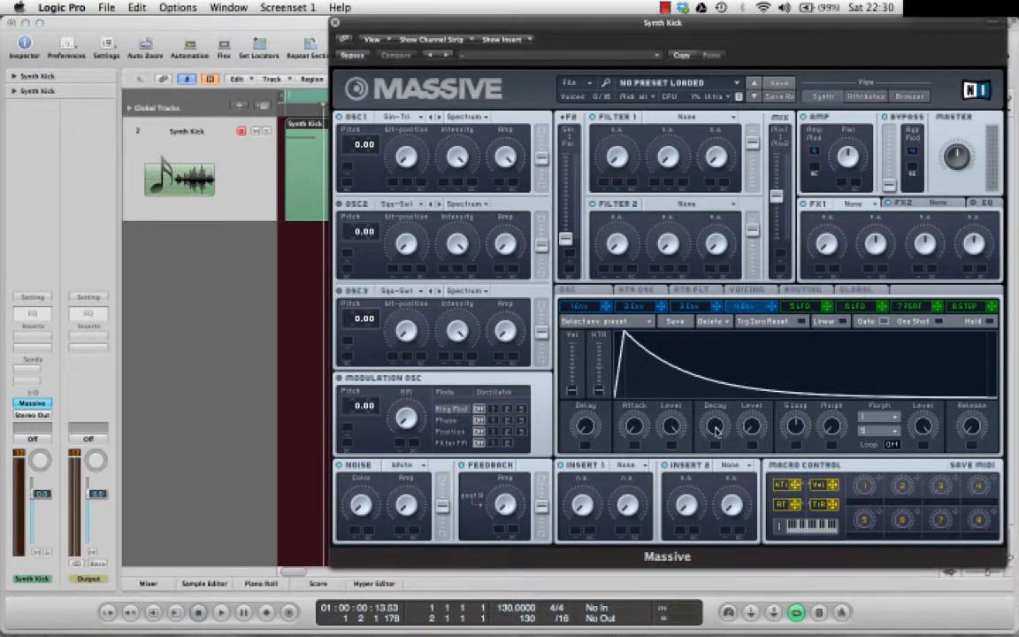
Fine-tune envelope 4's attack and decay times for the kick, and save the project.
mouse_move(717, 431)
mouse_down()
mouse_move(717, 446)
mouse_move(715, 427)
mouse_up()
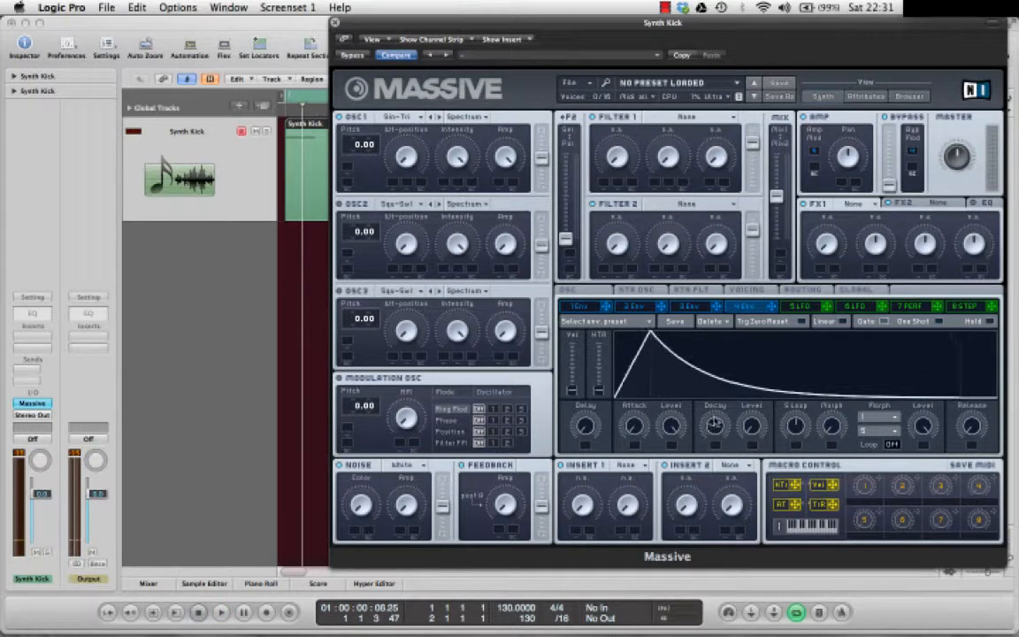
drag(633, 425, 634, 431)
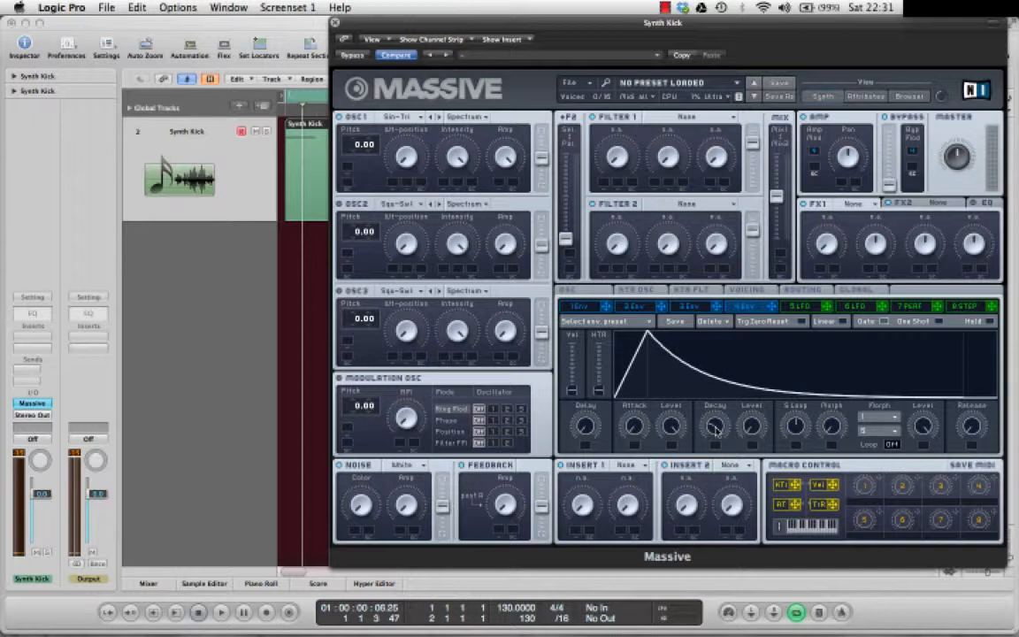
drag(715, 427, 717, 418)
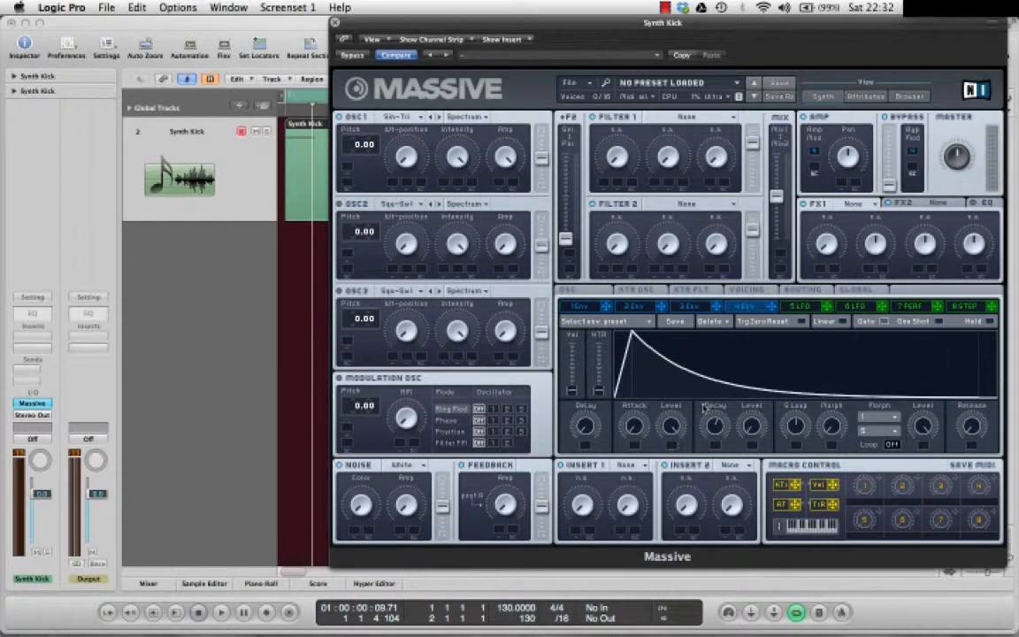
drag(714, 425, 717, 436)
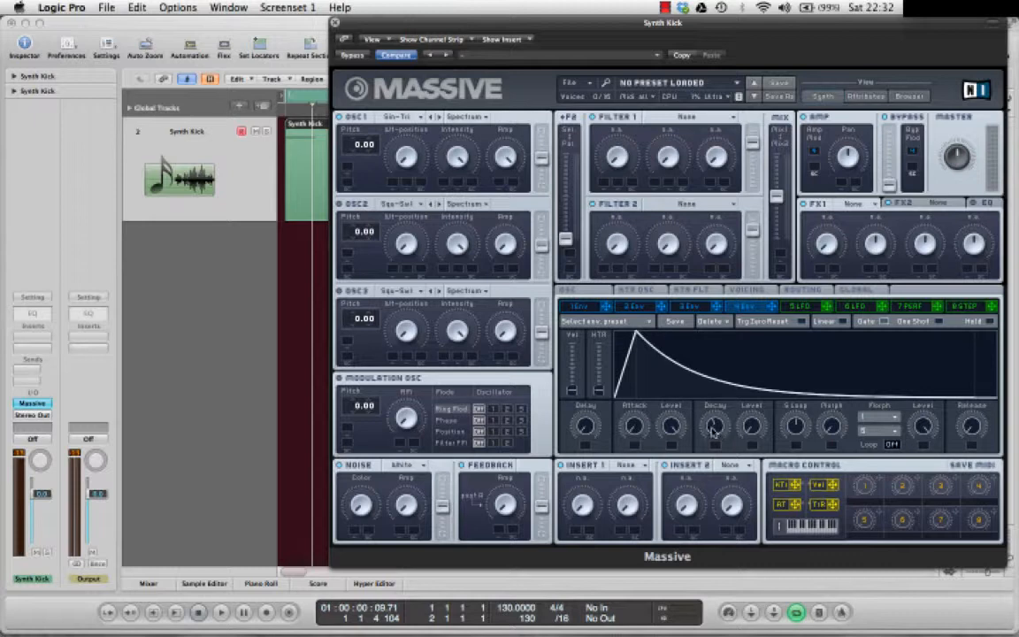
key(super+s)
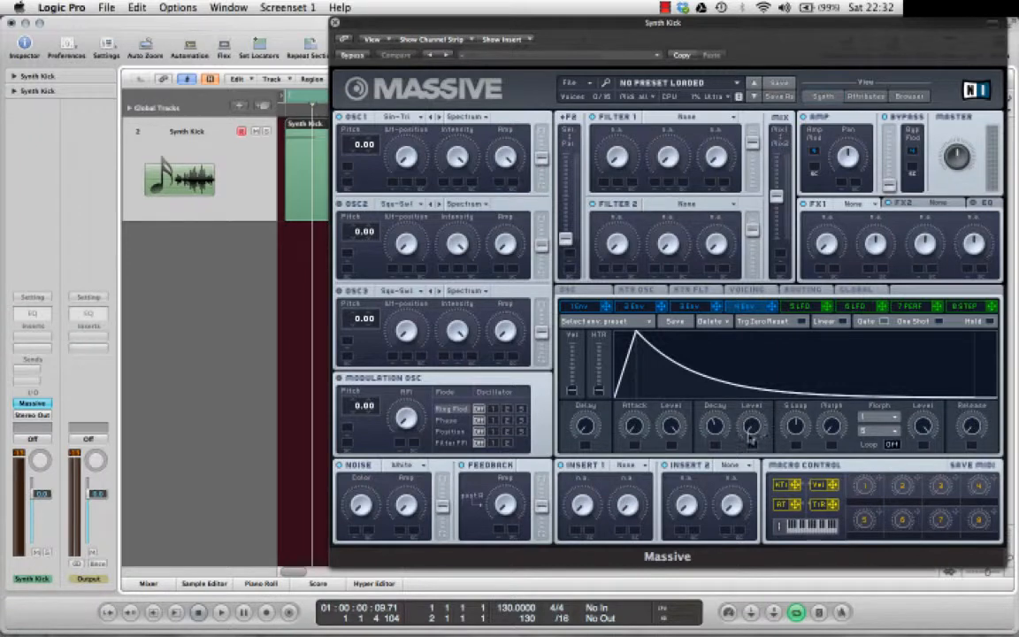
Raise envelope 4's decay level slightly, lengthen its release and play back the kick.
drag(750, 430, 751, 414)
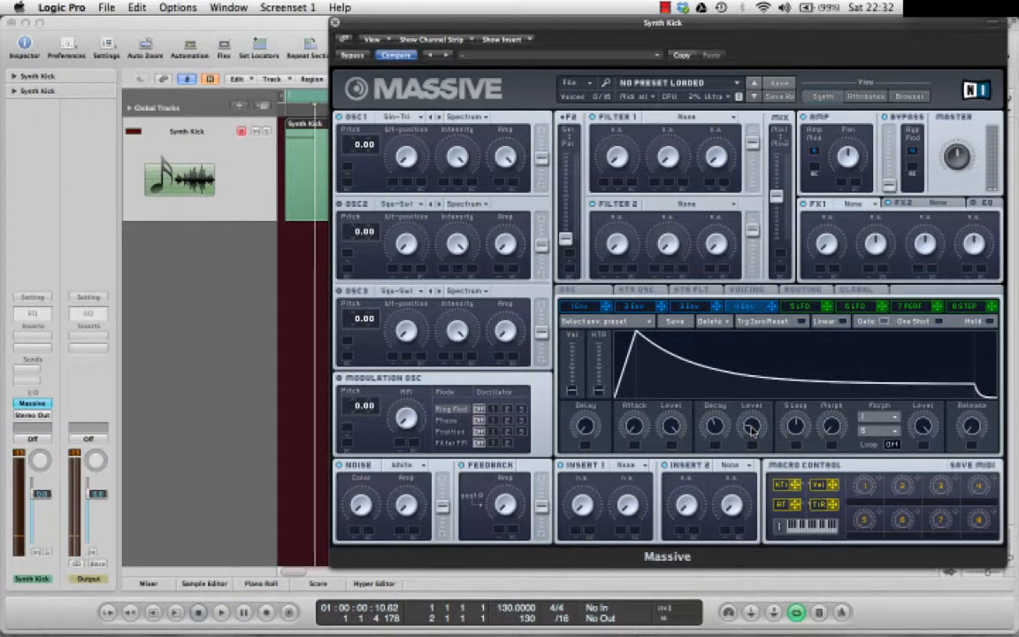
mouse_move(979, 427)
mouse_down()
mouse_move(973, 389)
mouse_move(974, 421)
mouse_up()
key(space)
key(space)
key(space)
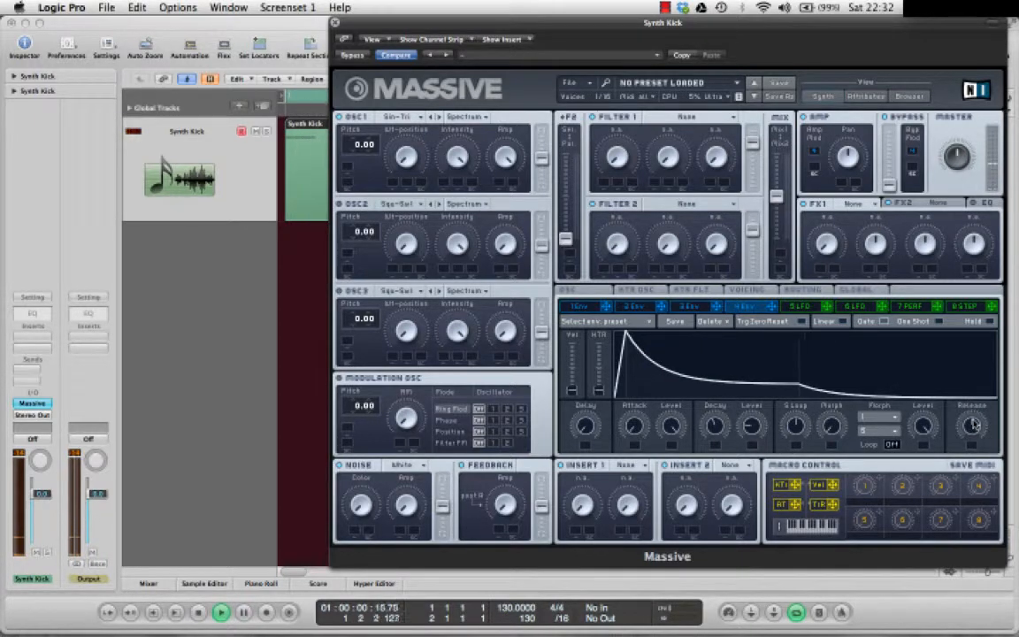
Start and stop playback repeatedly to audition the kick's sustain and release.
key(space)
key(space)
key(space)
key(space)
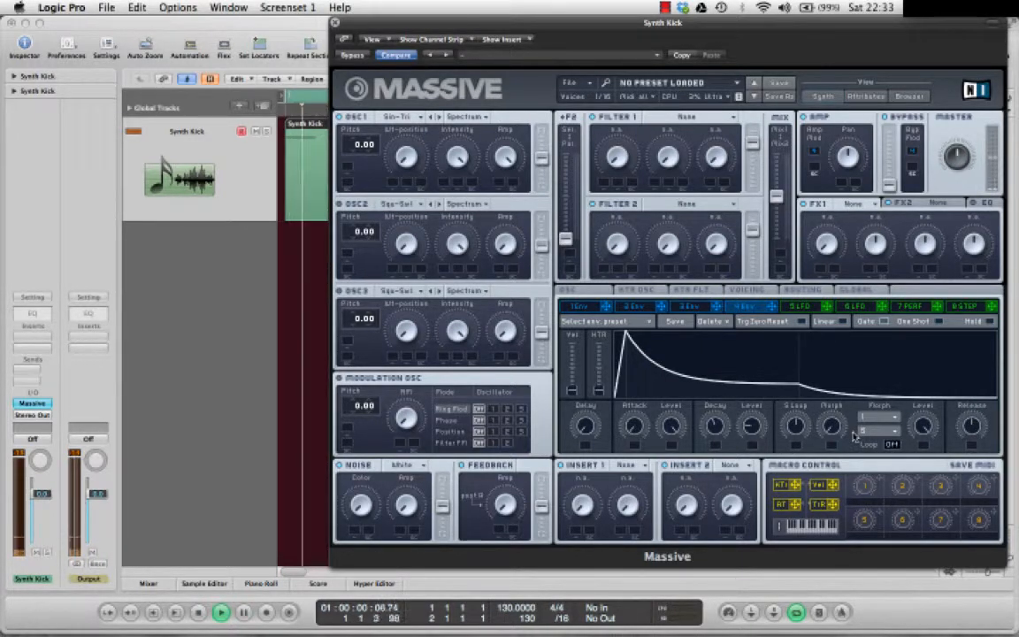
key(space)
key(space)
key(space)
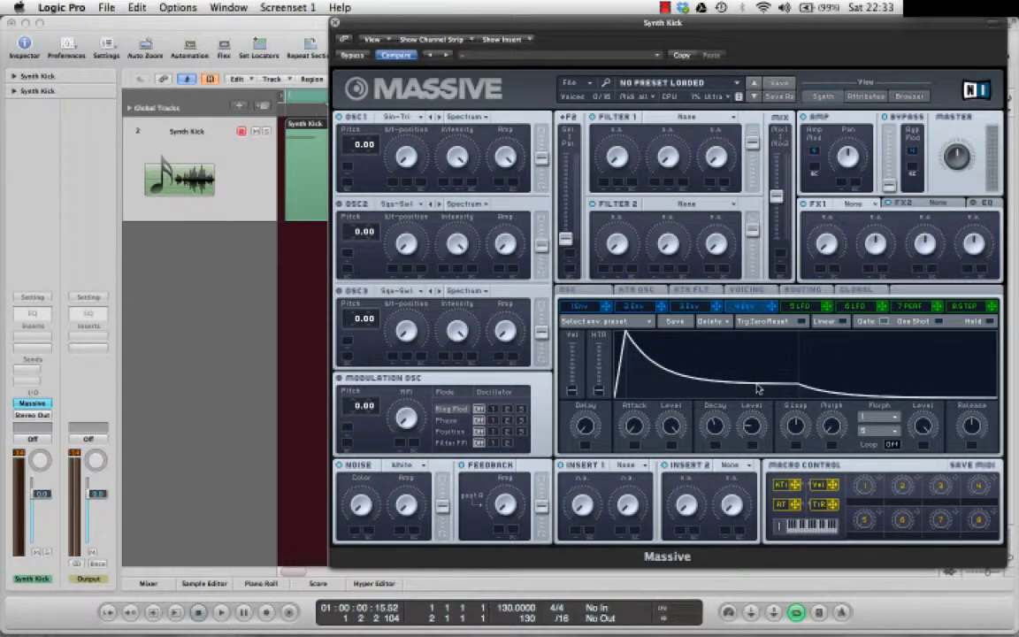
key(space)
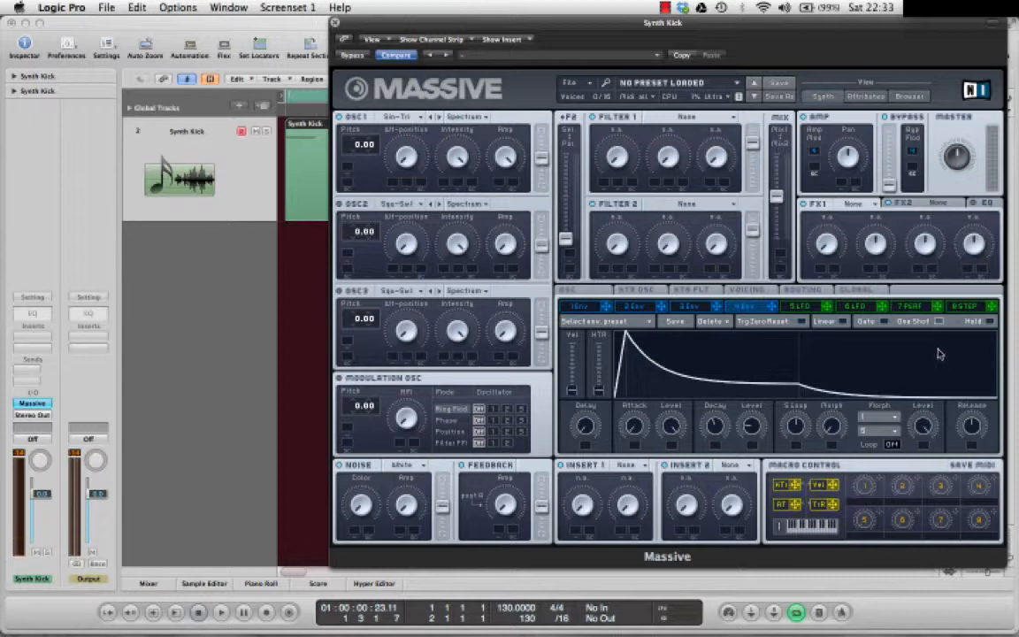
key(space)
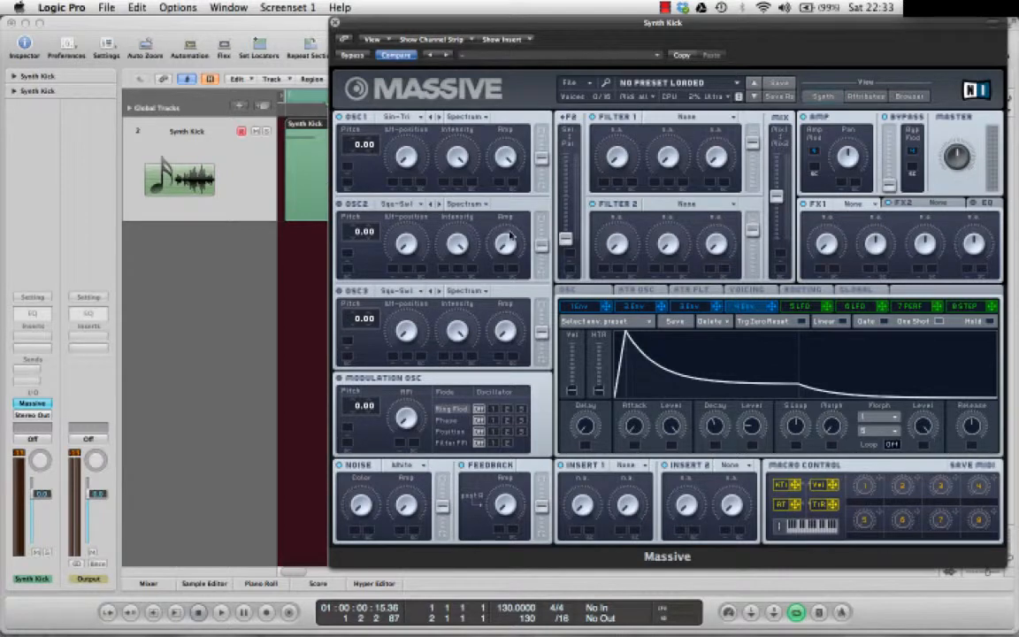
Assign envelope 3 to oscillator 1's pitch with a modulation amount of 36.00.
click(690, 305)
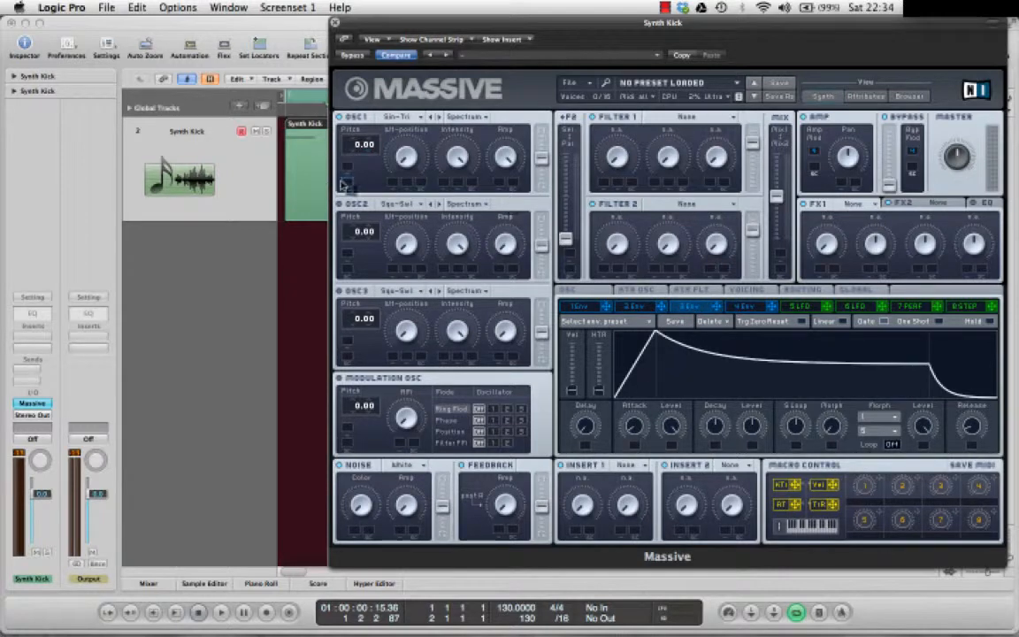
drag(357, 168, 352, 167)
drag(351, 150, 351, 146)
drag(353, 131, 351, 118)
Shape envelope 3 with a short attack, decay level at zero and a moderate decay, and audition the kick.
drag(642, 427, 647, 491)
drag(751, 428, 752, 478)
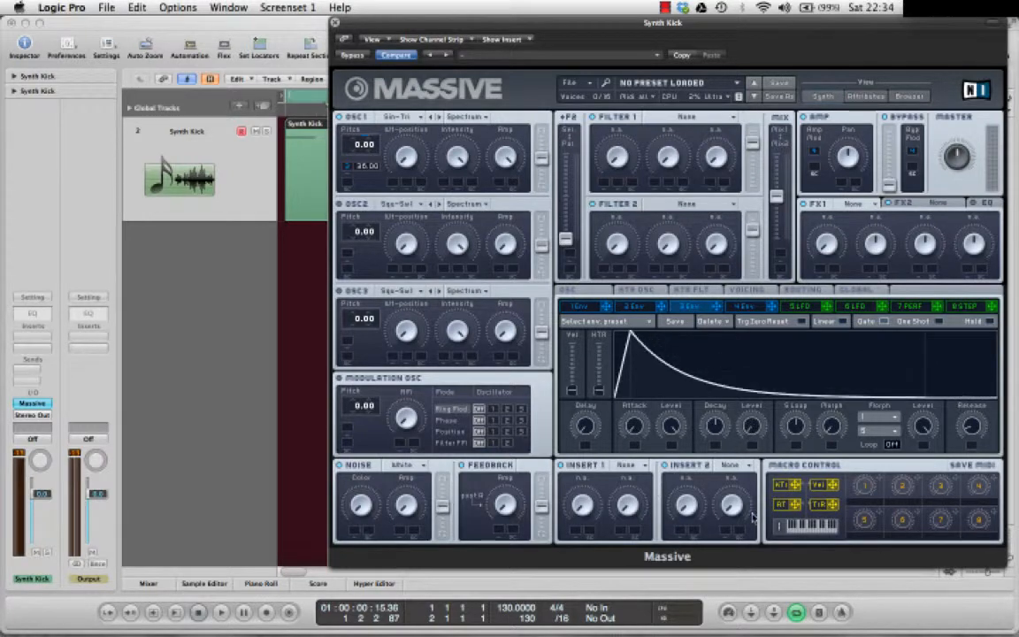
drag(721, 427, 710, 535)
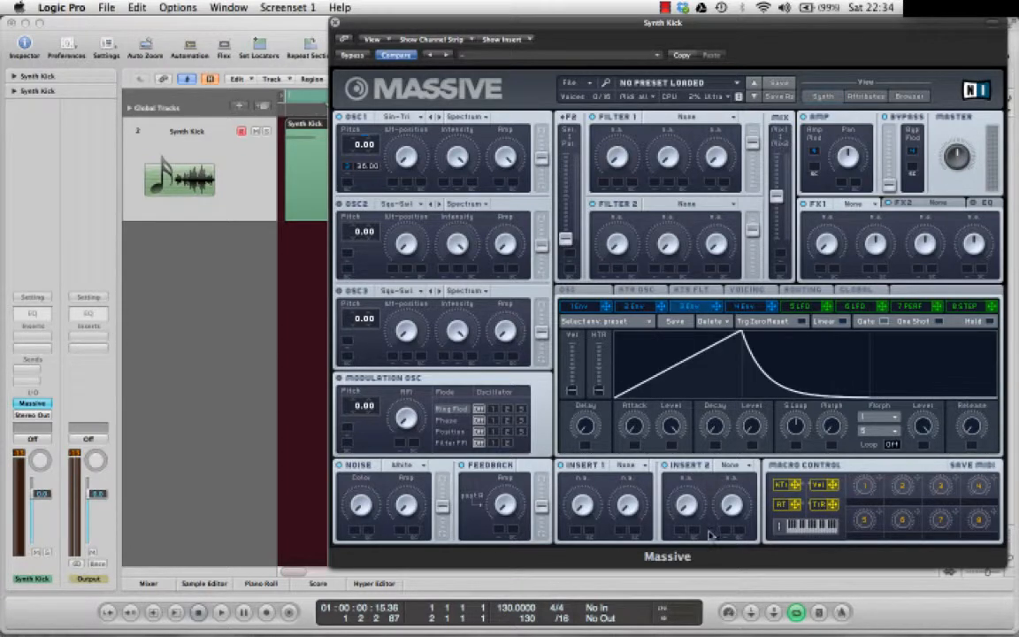
drag(714, 431, 734, 193)
key(space)
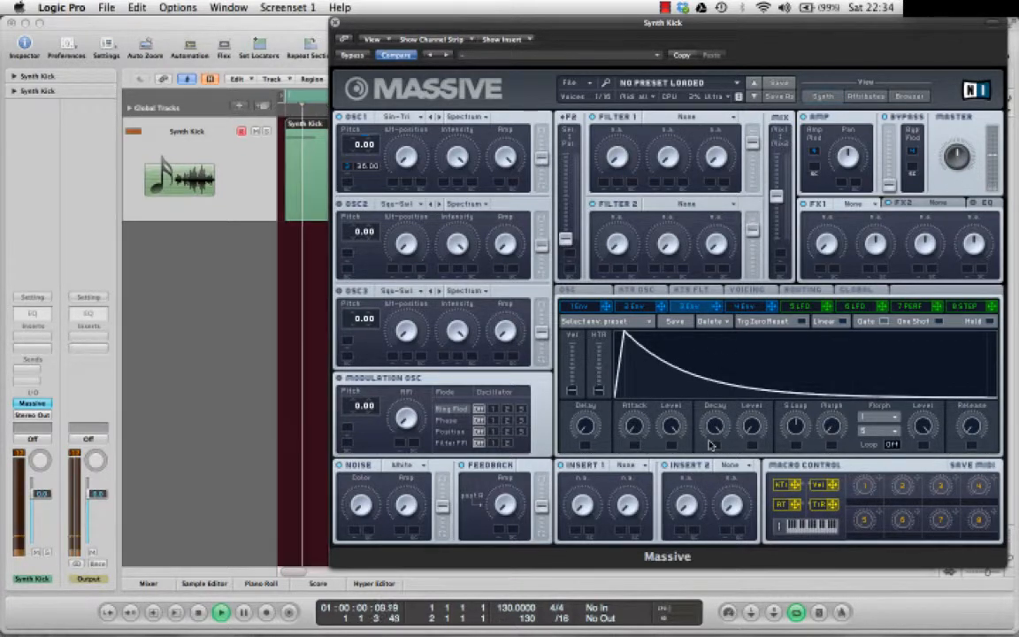
key(space)
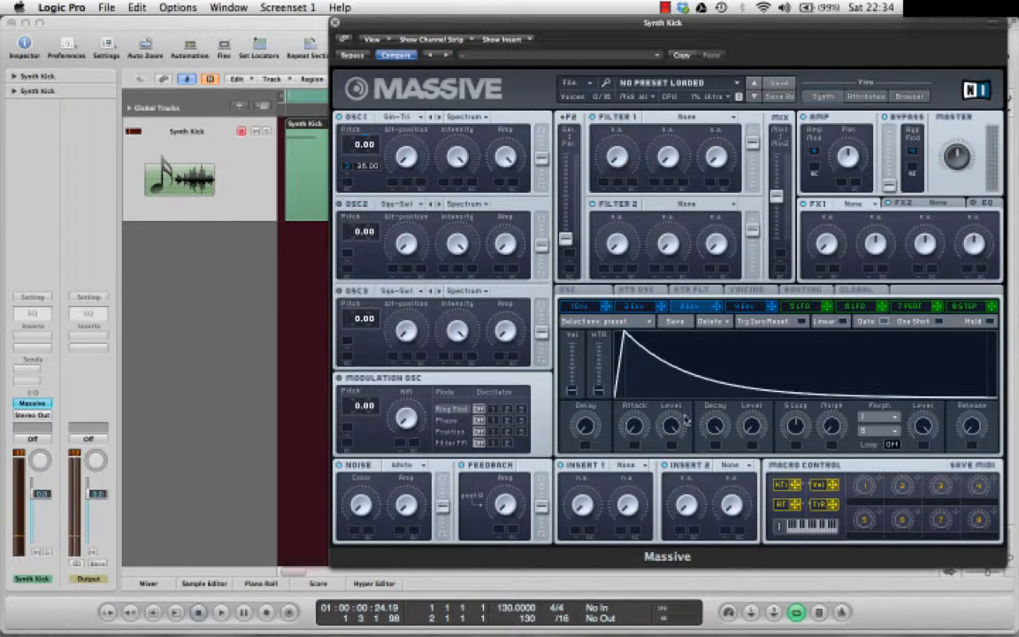
Fine-tune envelope 3's decay time and decay level while auditioning the kick.
key(space)
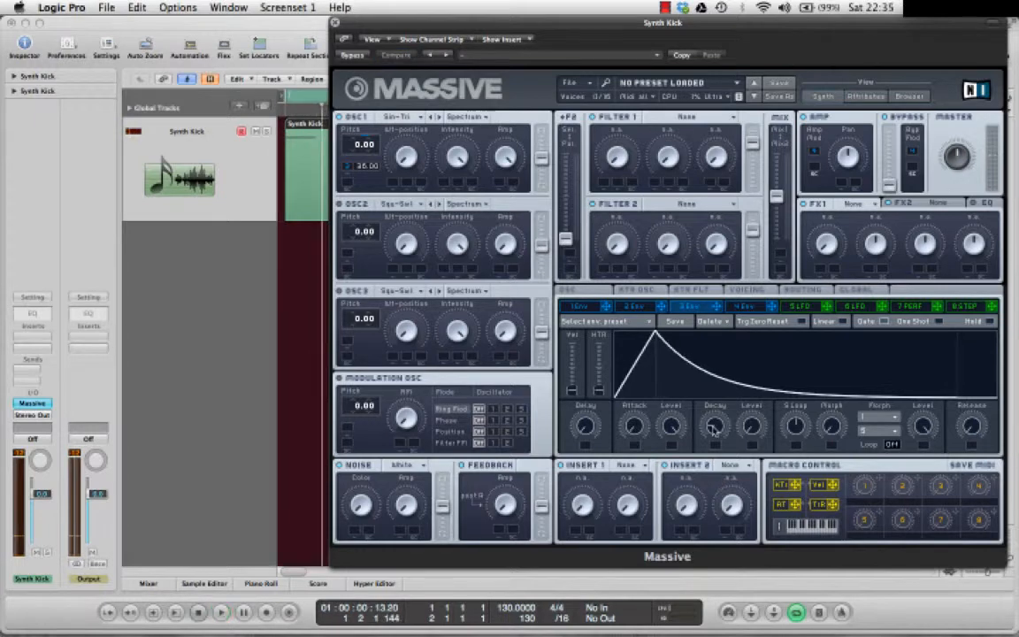
key(space)
drag(715, 430, 713, 432)
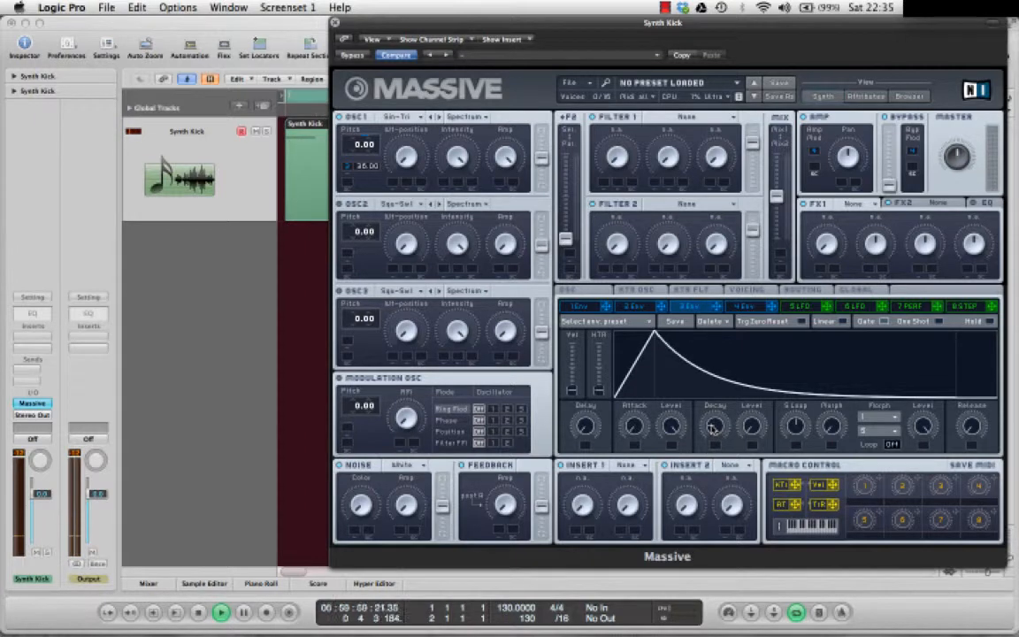
drag(712, 429, 713, 433)
key(space)
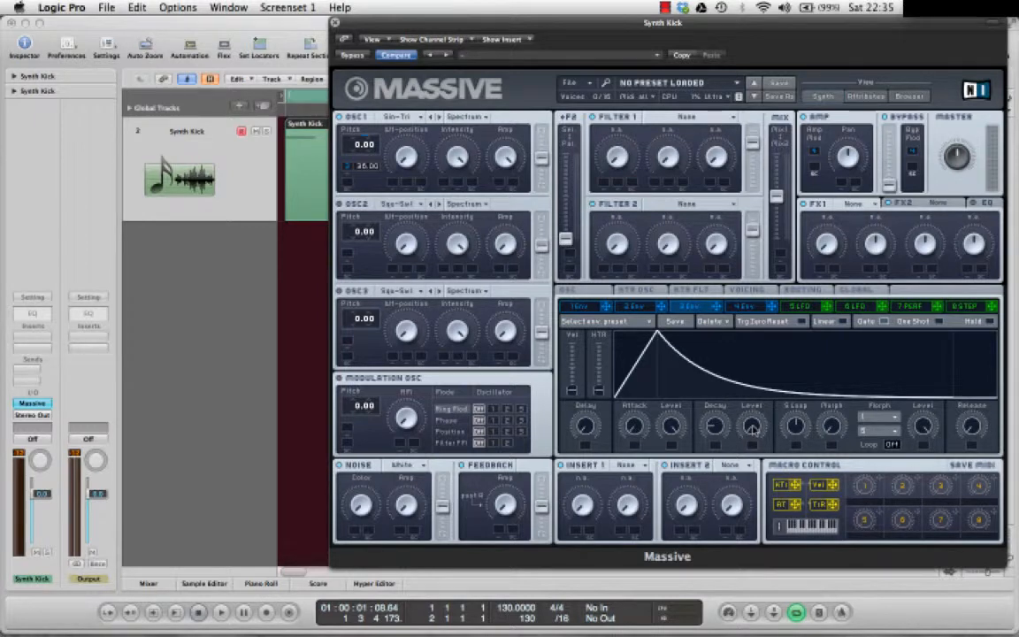
key(space)
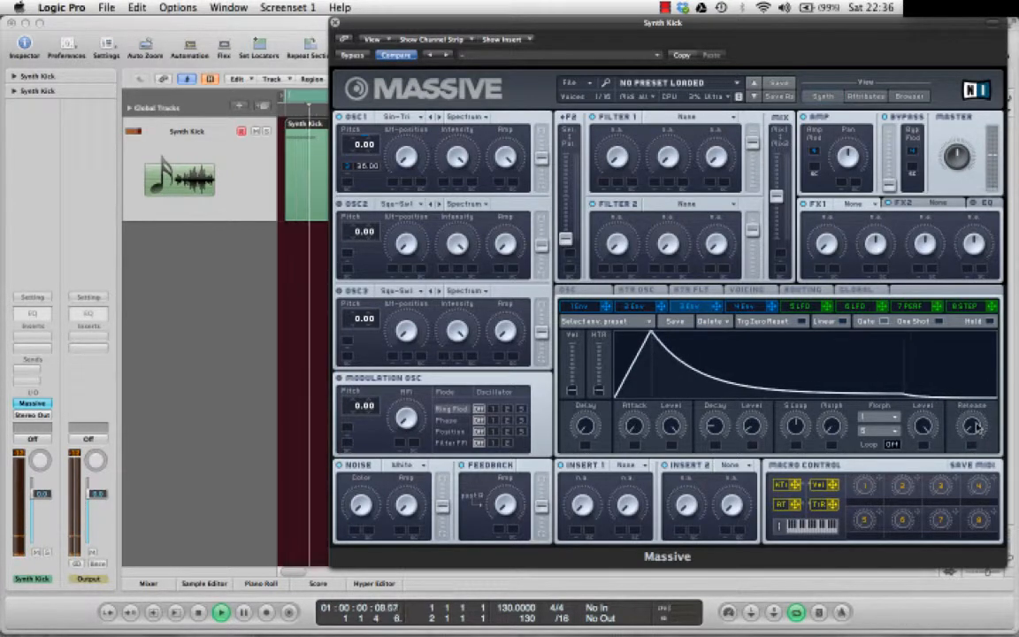
Lengthen envelope 3's release and audition the pitch sweep again from the start of the region.
drag(972, 428, 971, 423)
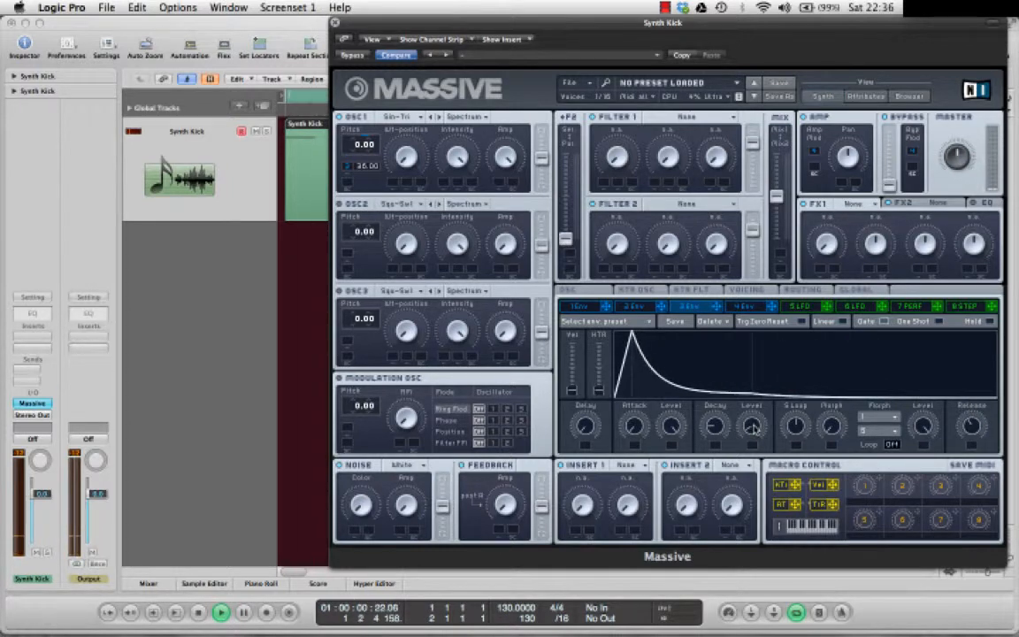
click(243, 185)
key(space)
key(space)
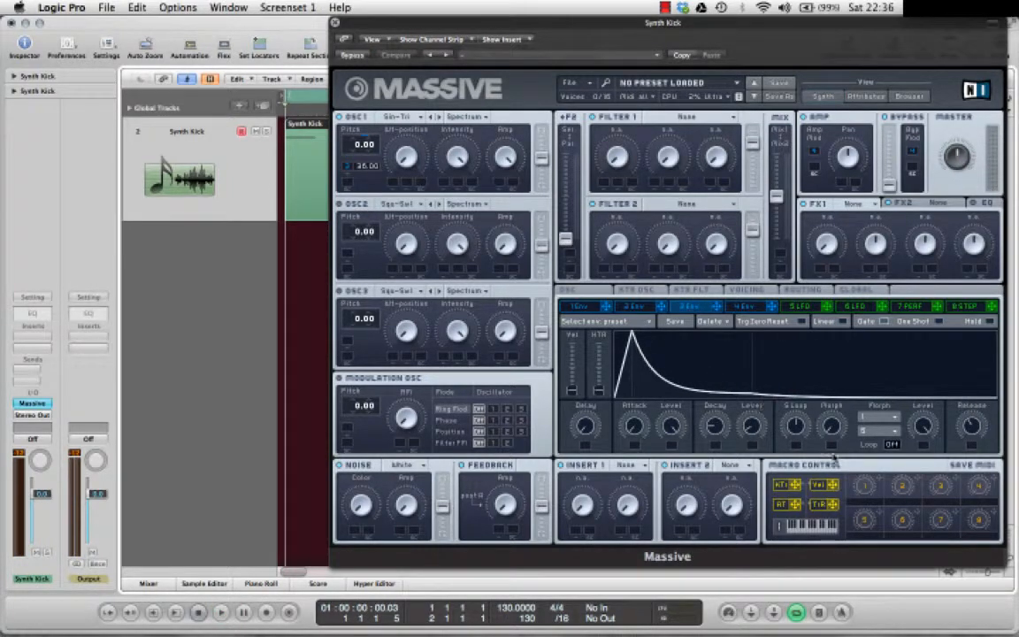
click(753, 429)
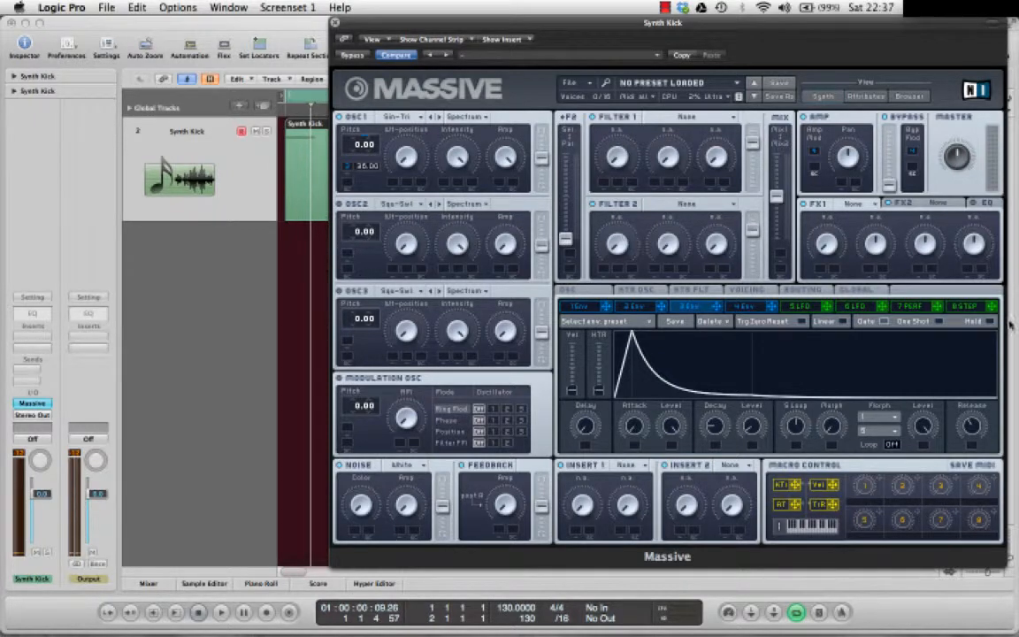
Set the noise generator to Bright, turn up its color and amp, and audition the kick.
click(994, 206)
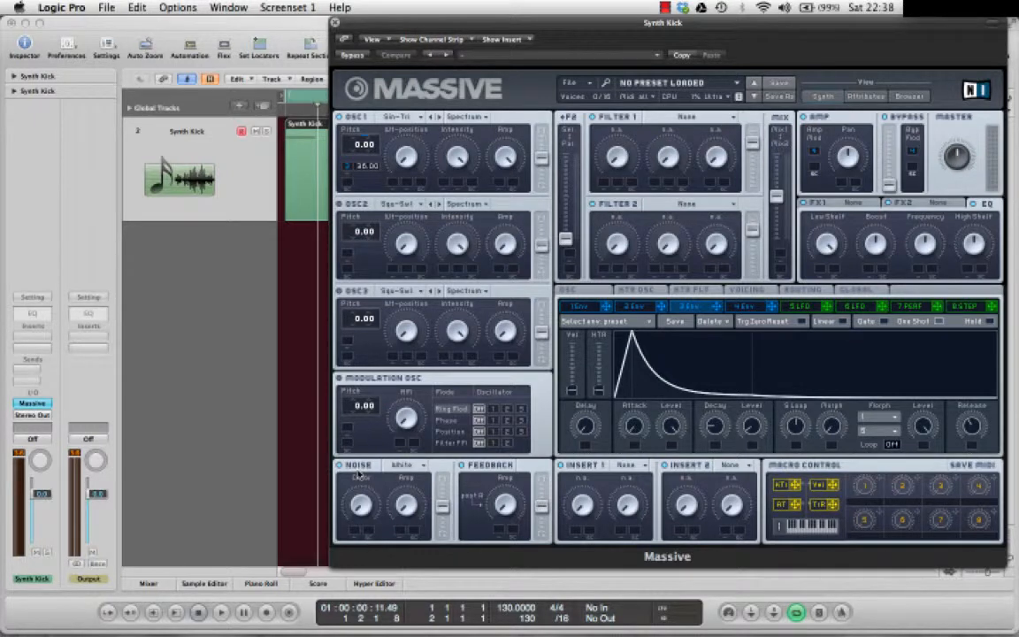
click(419, 468)
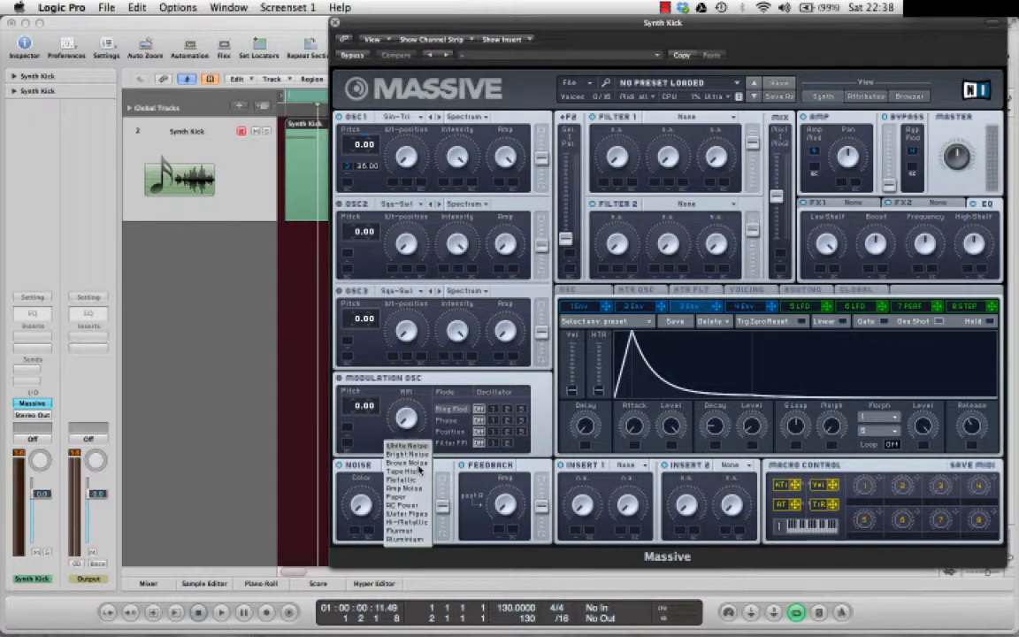
click(418, 458)
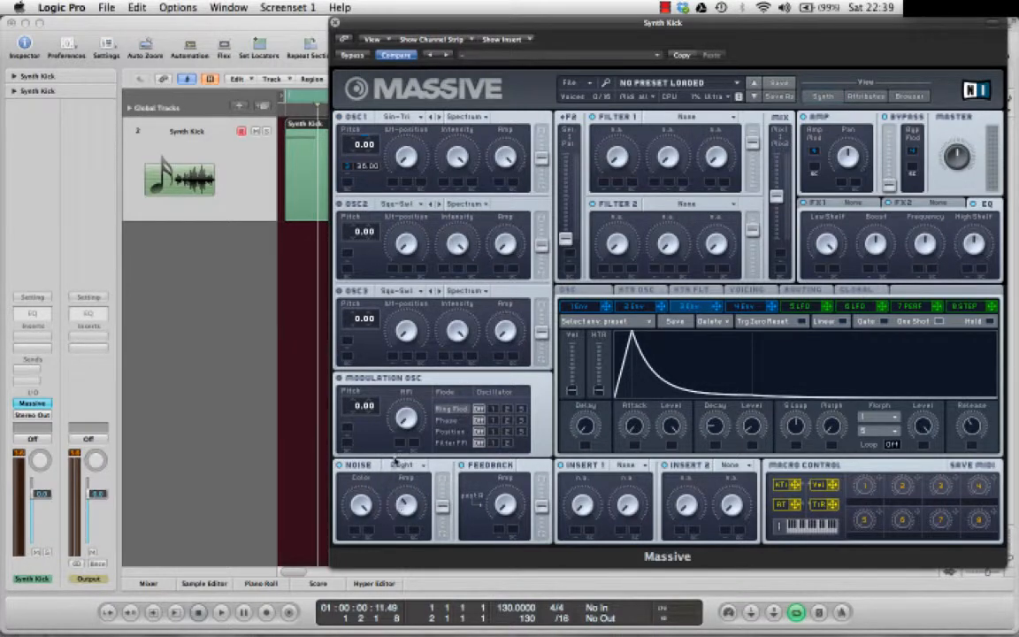
key(space)
key(space)
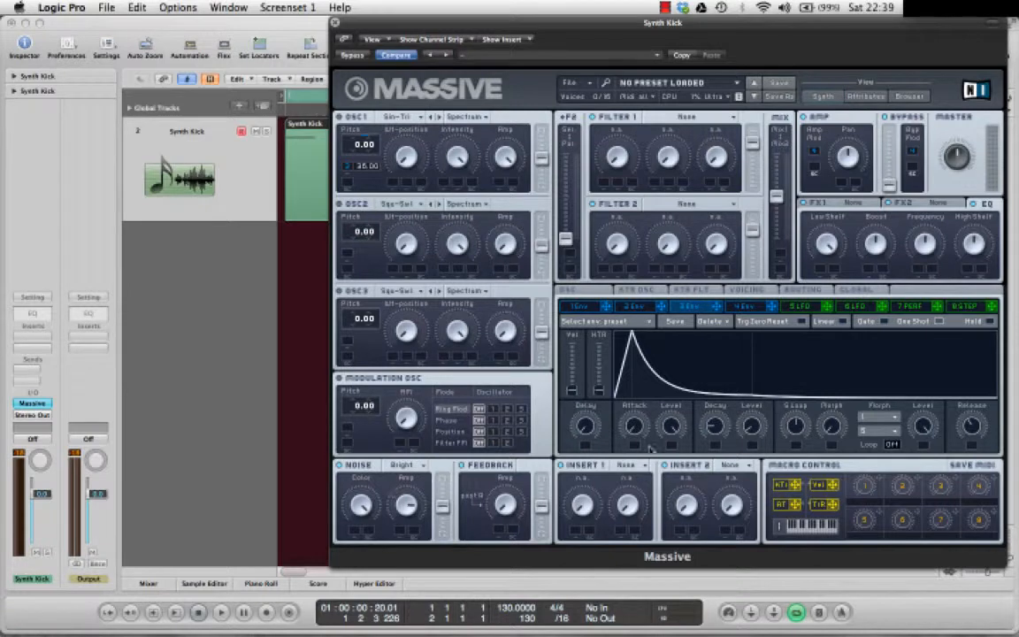
Assign envelope 1 to the noise generator's amp, with the modulation range covering the full knob.
click(744, 306)
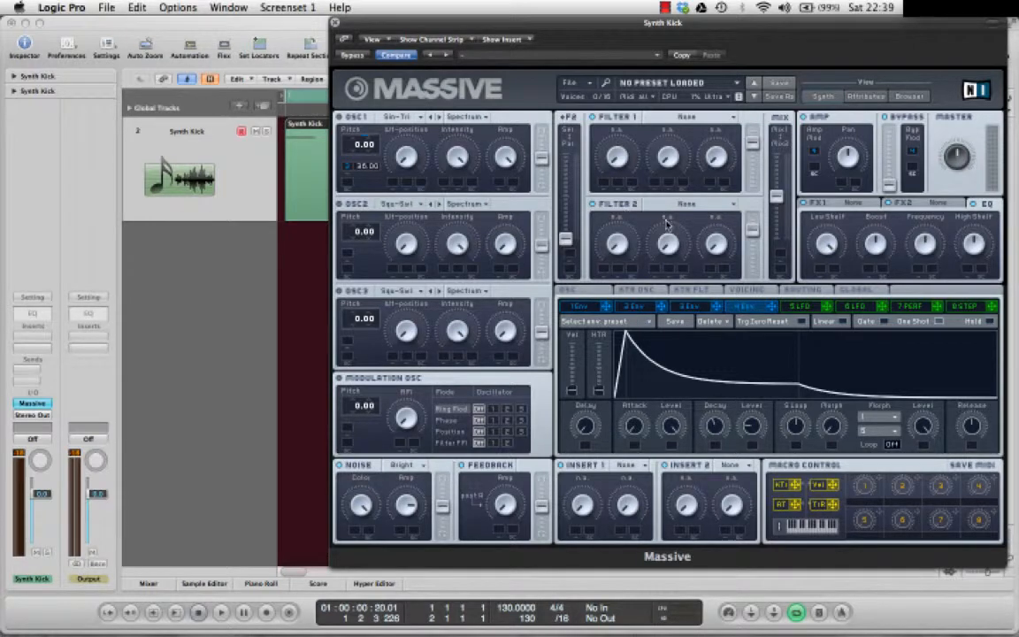
click(598, 307)
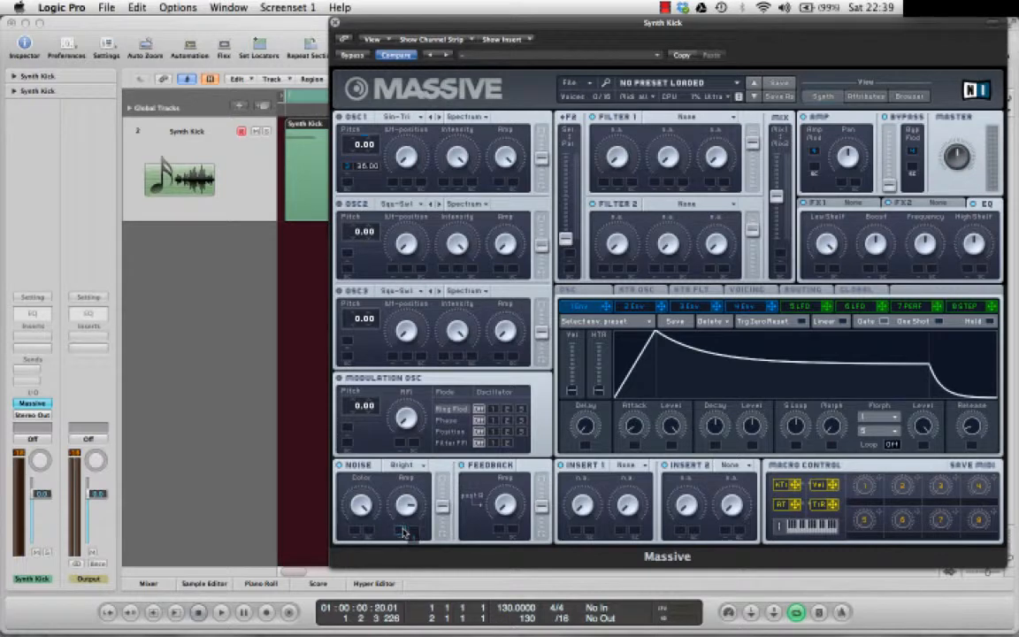
drag(404, 532, 400, 611)
drag(403, 533, 367, 443)
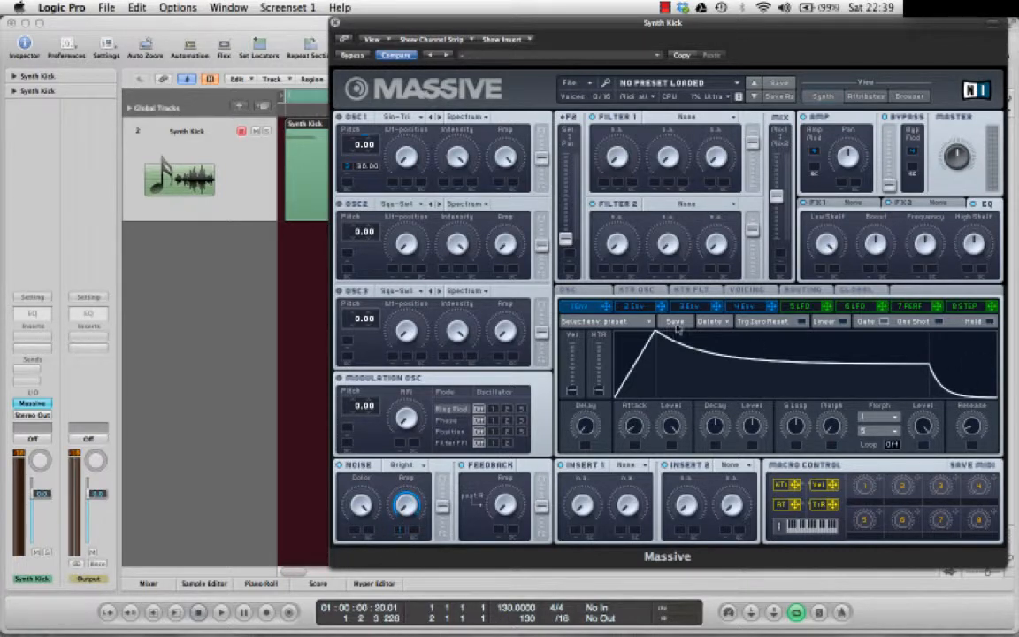
Shape envelope 1 with a short attack, decay level at zero, a short decay and a slightly longer release.
drag(635, 425, 637, 456)
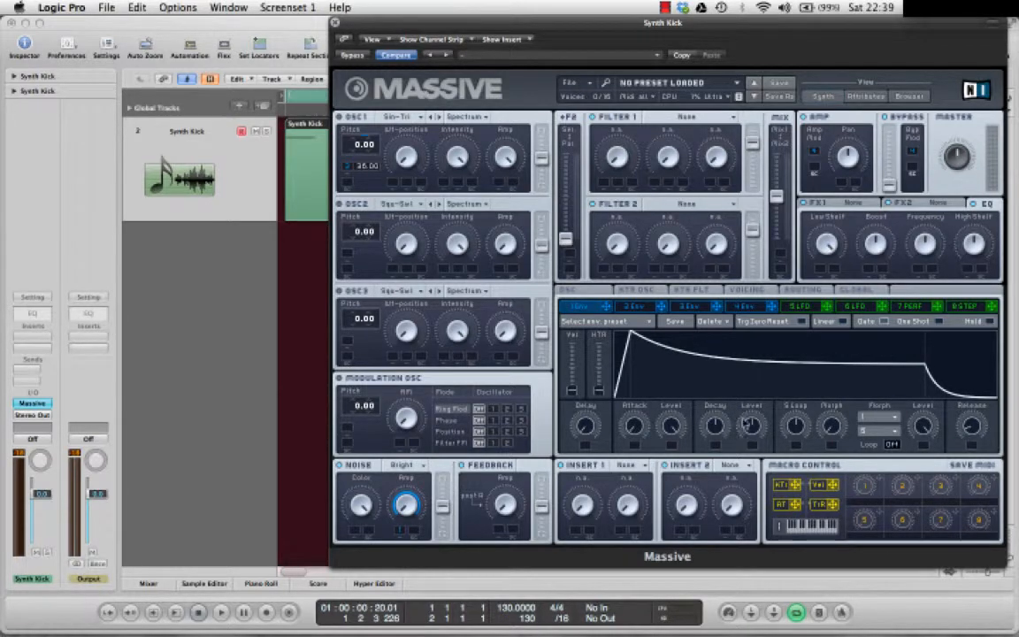
drag(747, 423, 732, 501)
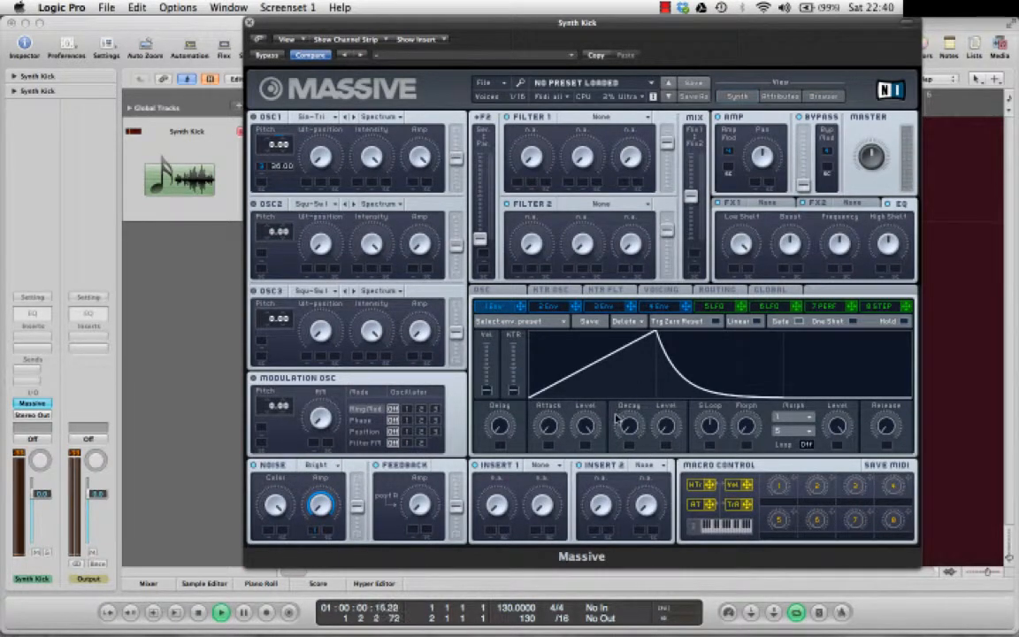
mouse_move(631, 432)
mouse_down()
mouse_move(627, 402)
mouse_move(630, 428)
mouse_up()
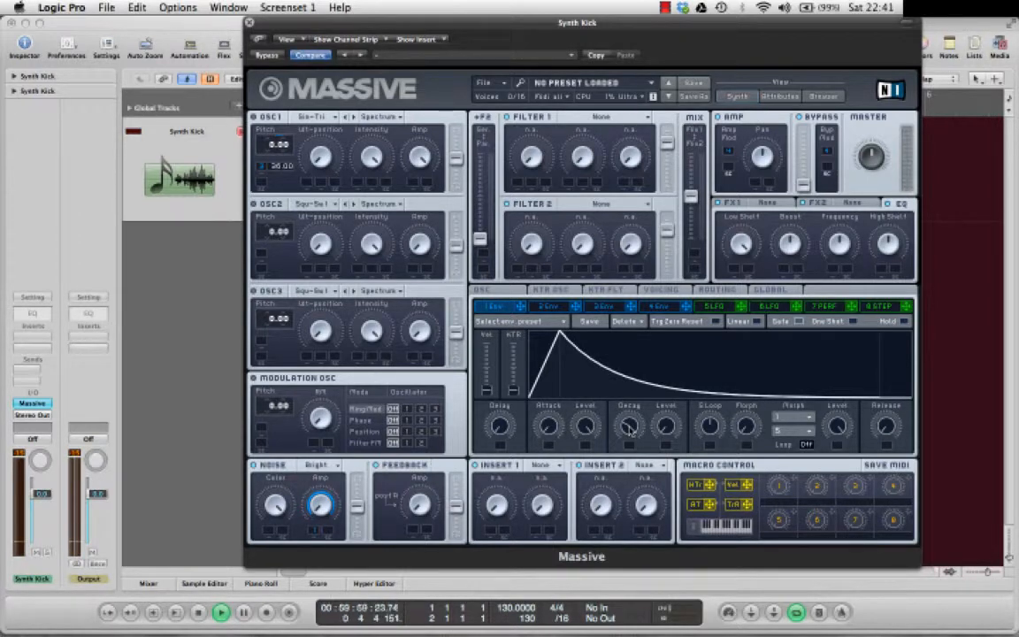
drag(889, 429, 888, 422)
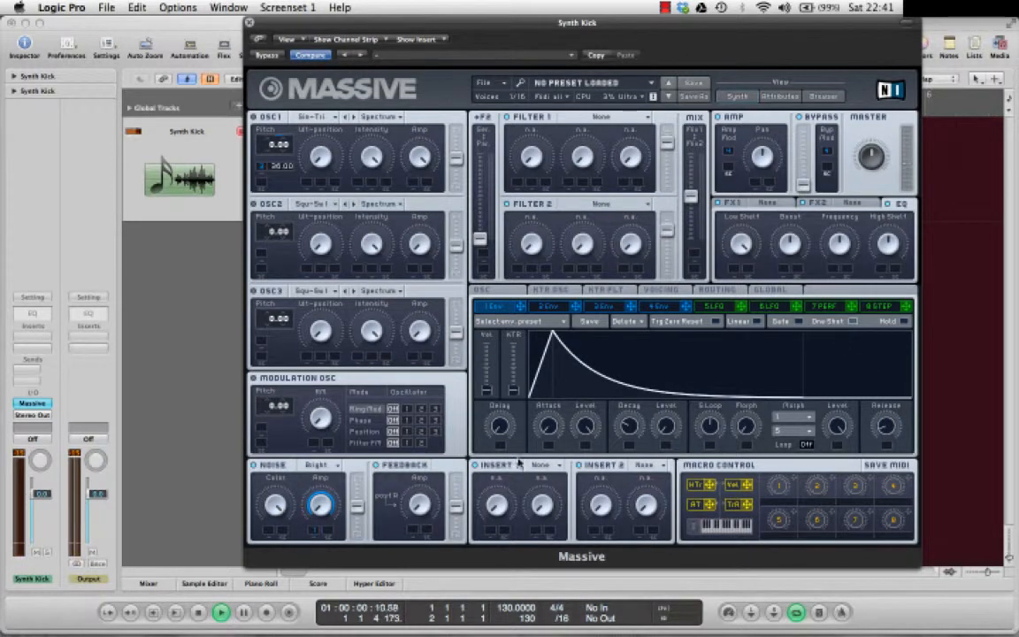
Start and stop playback repeatedly to audition the kick with its noise click.
key(space)
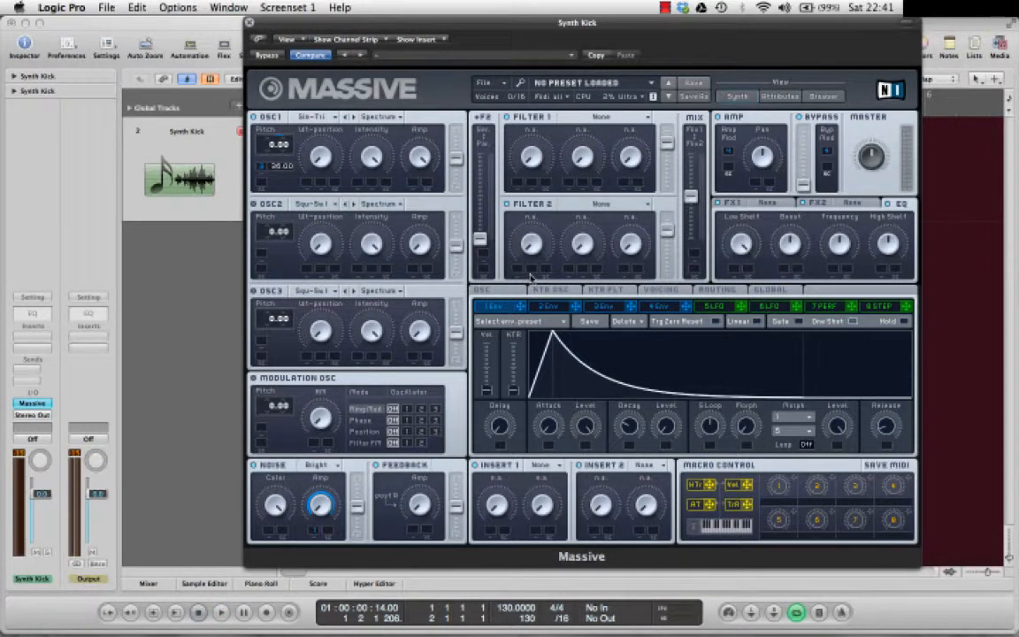
key(space)
key(space)
key(space)
key(space)
Lower oscillator 1's amp slightly, replaying the kick to compare levels.
drag(349, 22, 441, 23)
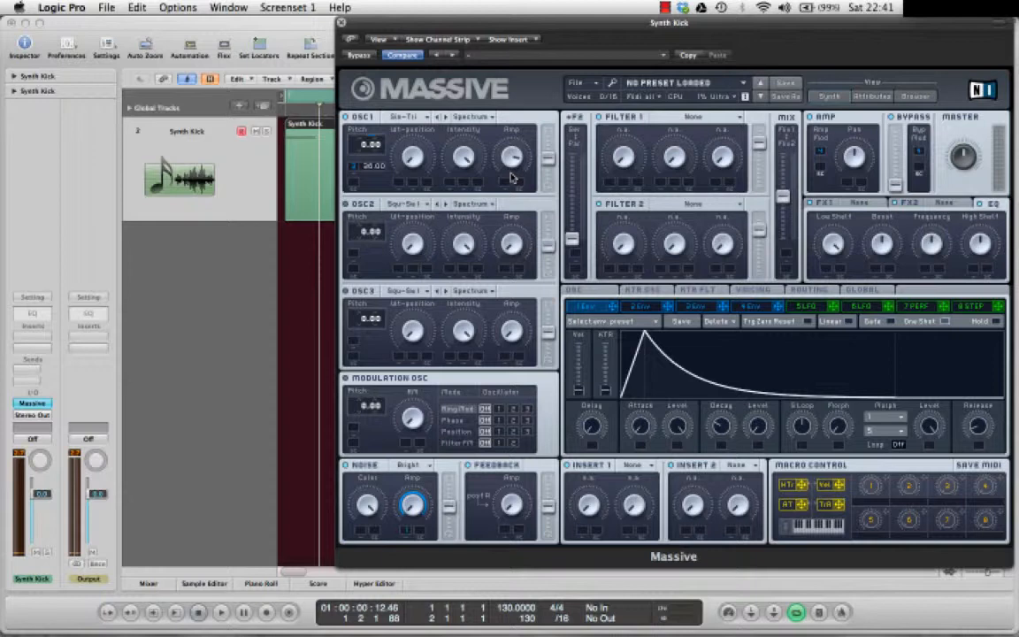
key(space)
key(space)
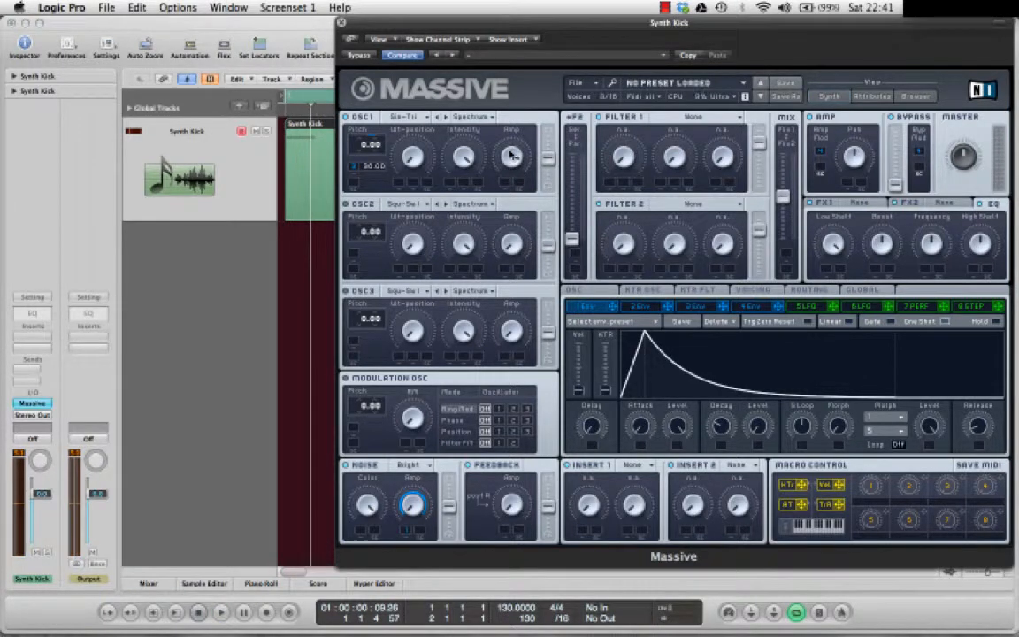
key(space)
key(space)
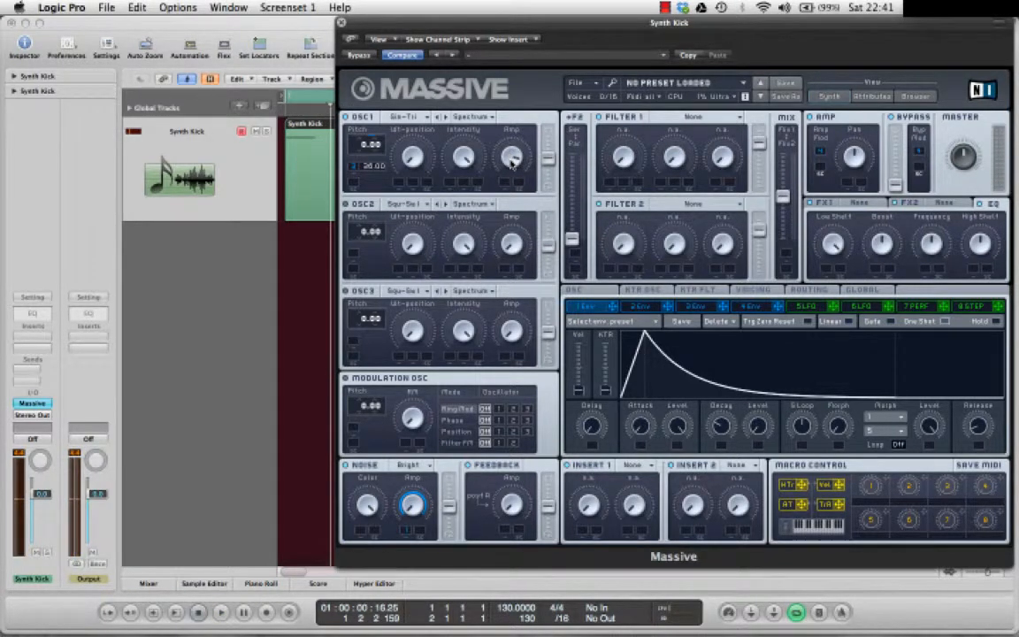
key(space)
key(space)
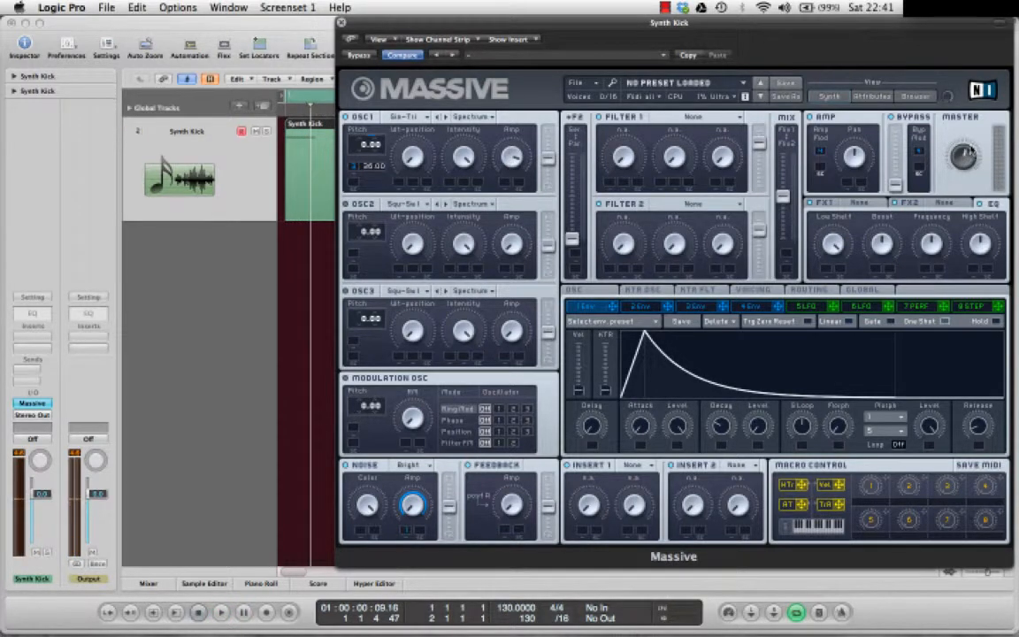
key(space)
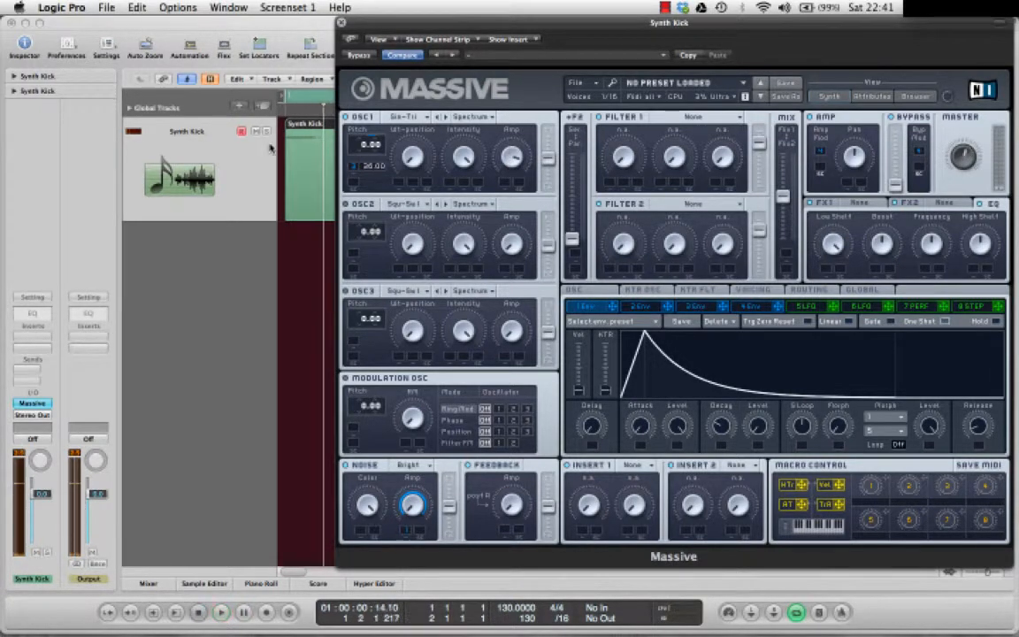
drag(368, 15, 425, 13)
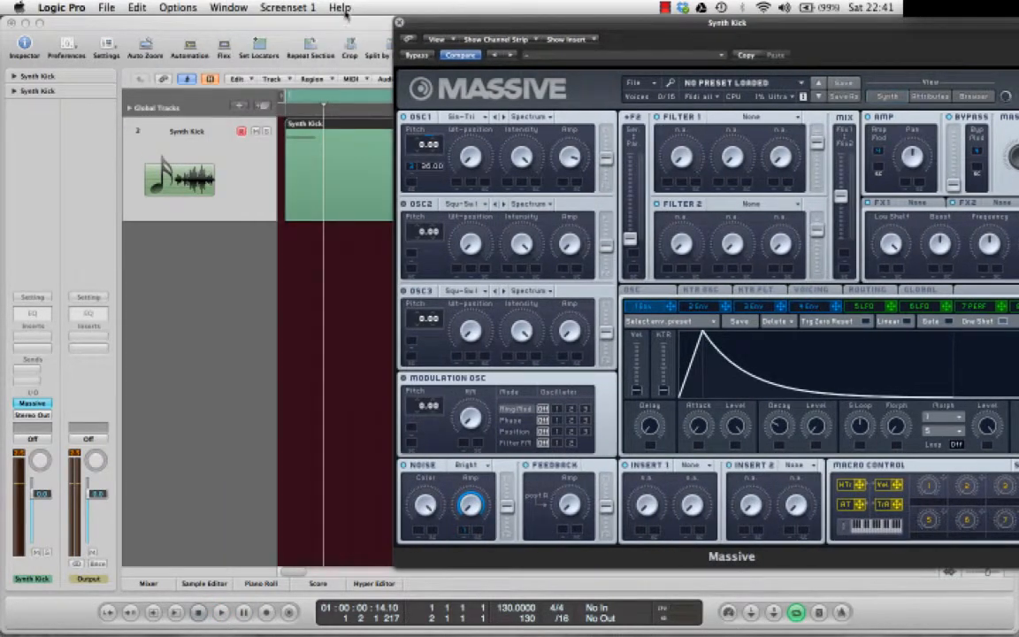
drag(583, 35, 412, 35)
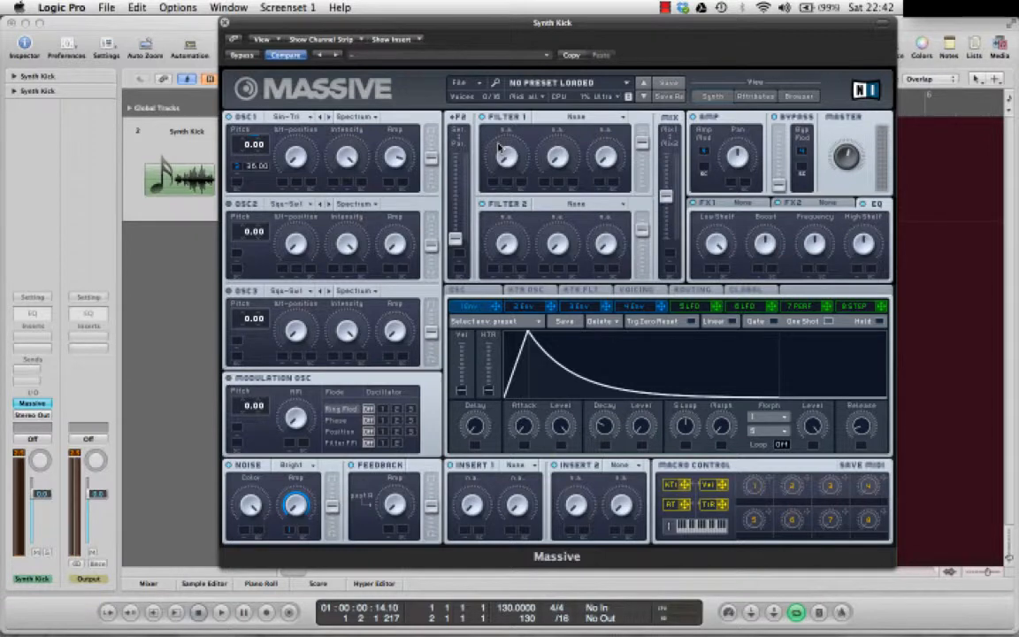
drag(512, 23, 598, 23)
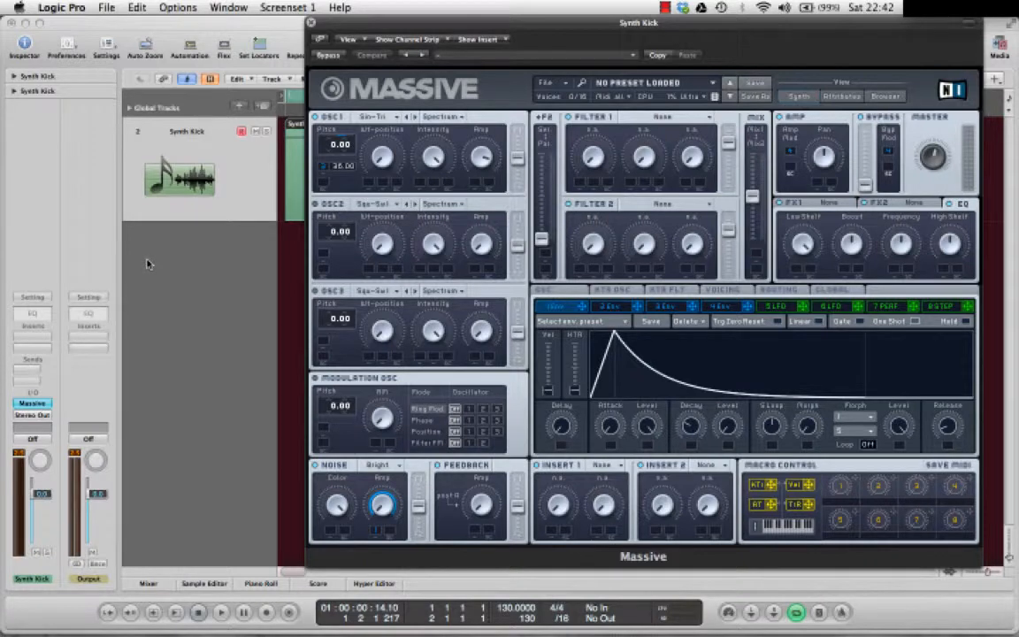
Insert a Channel EQ on the Synth Kick track and enable its low cut at 30 Hz with a 48 dB/Oct slope.
double_click(33, 313)
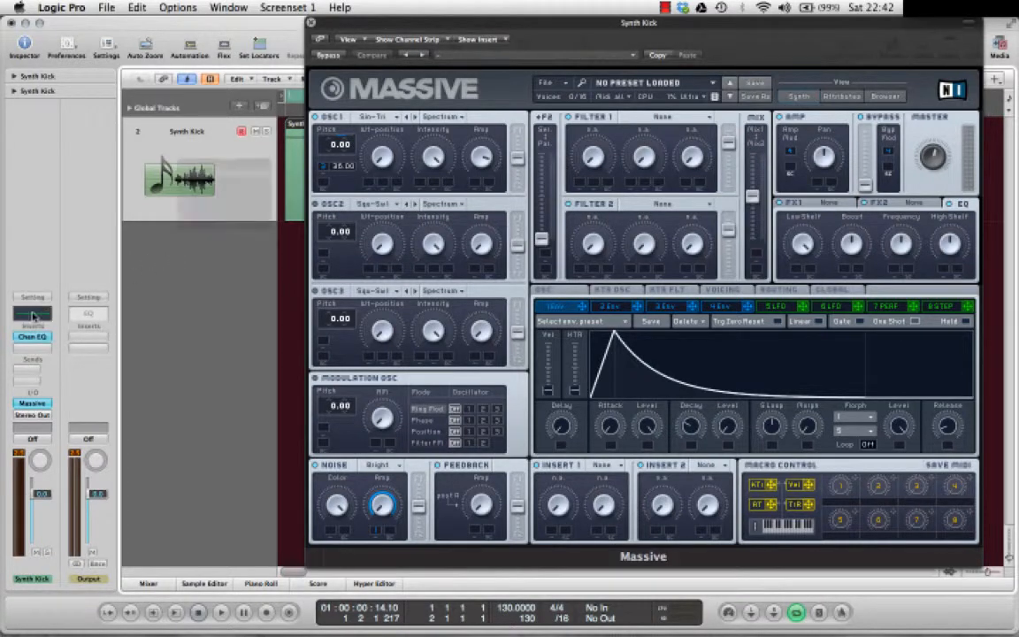
drag(181, 61, 404, 50)
click(327, 107)
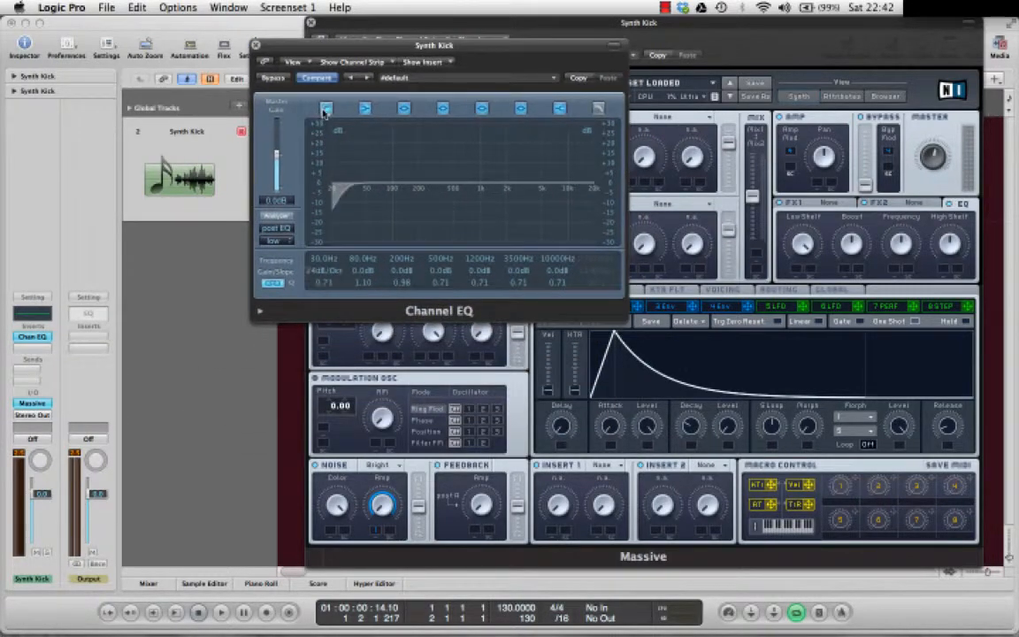
drag(314, 268, 319, 212)
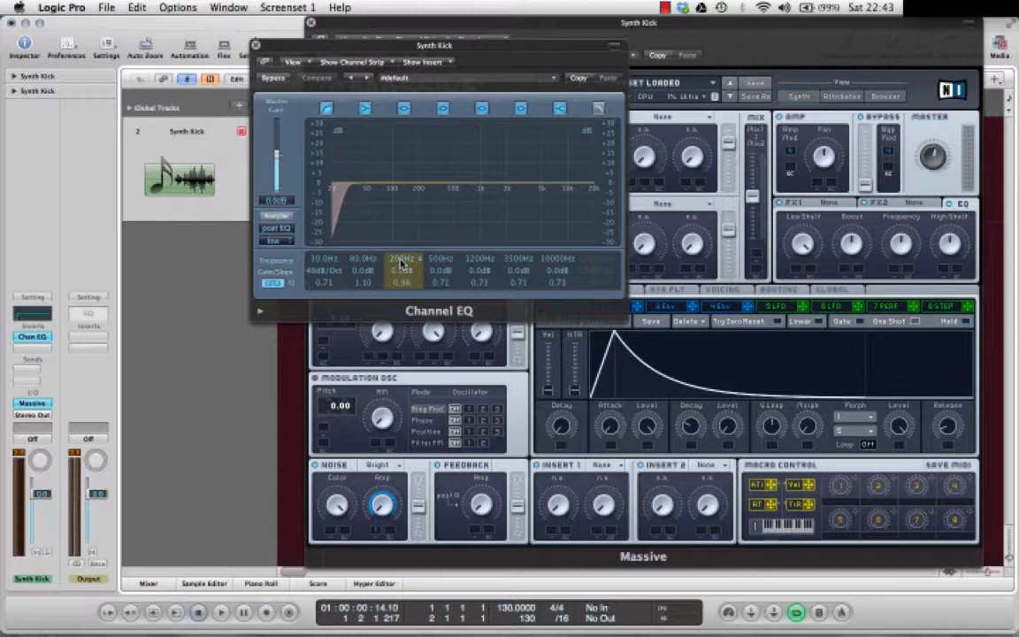
Boost the third EQ band by 4.0 dB at 91 Hz and audition the kick.
drag(417, 186, 384, 181)
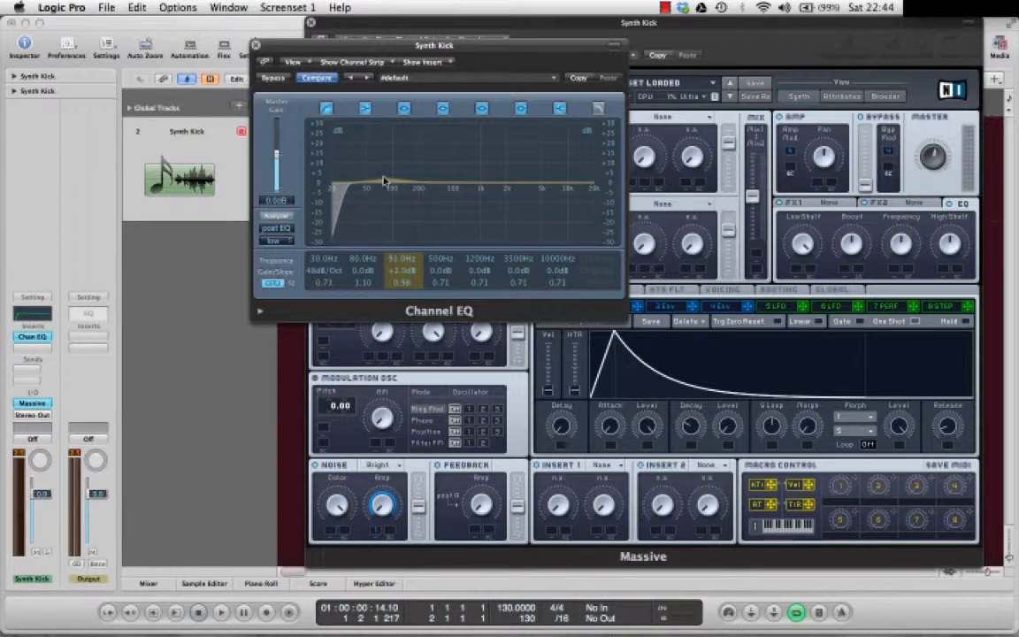
key(space)
drag(402, 271, 406, 275)
key(space)
key(space)
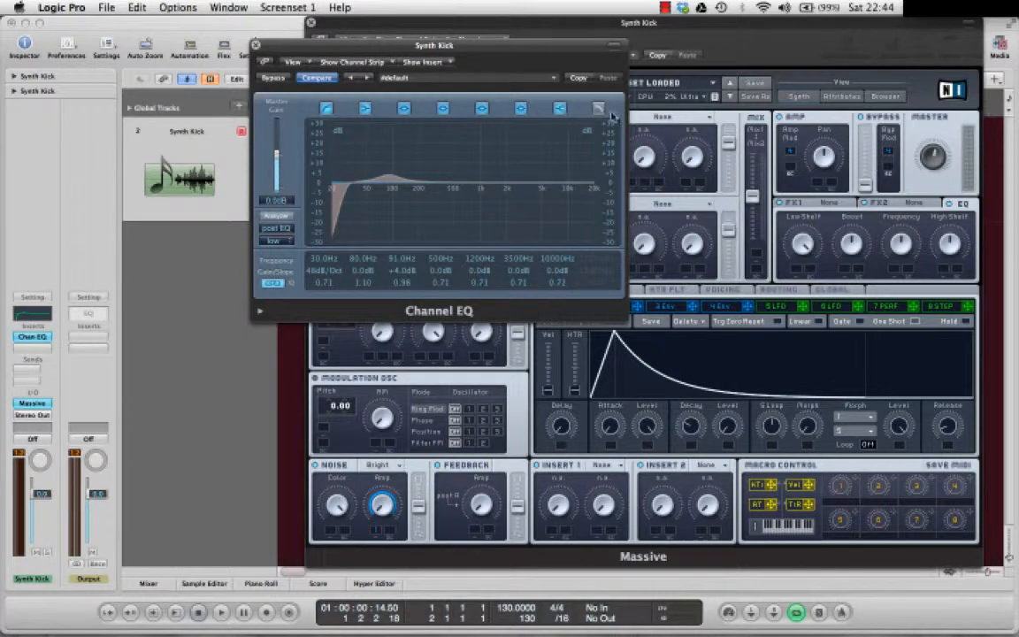
Cut the fourth EQ band by 7.0 dB at 240 Hz while auditioning the kick.
drag(530, 45, 584, 88)
key(space)
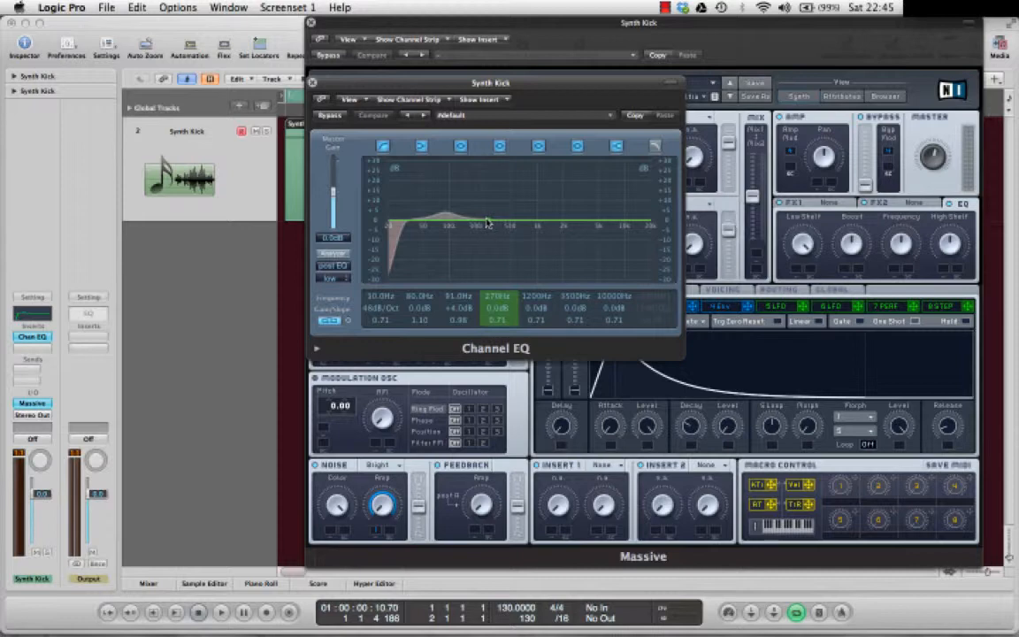
mouse_move(485, 223)
mouse_down()
mouse_move(483, 239)
mouse_move(484, 229)
mouse_up()
key(space)
key(space)
key(space)
key(space)
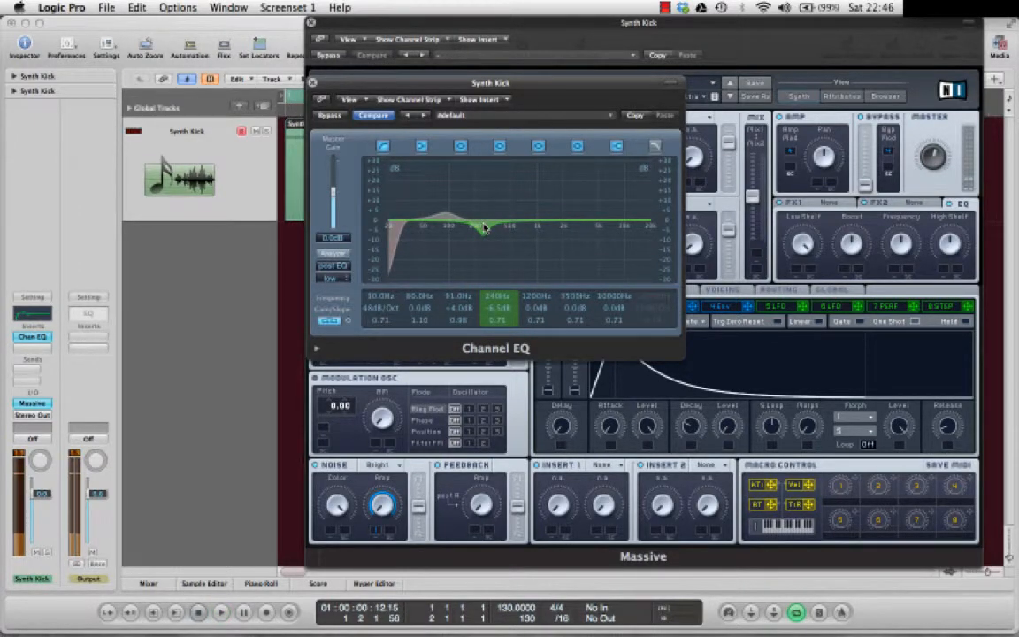
key(space)
key(space)
drag(484, 228, 485, 232)
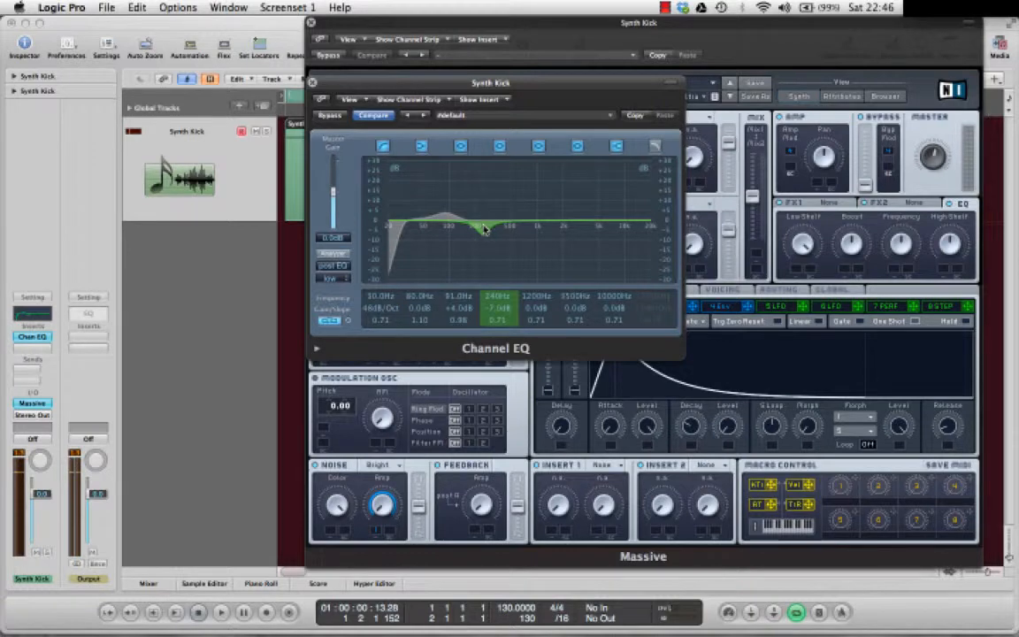
Deepen the fourth EQ band's cut to 7.5 dB at 240 Hz while auditioning the kick.
key(space)
key(space)
key(space)
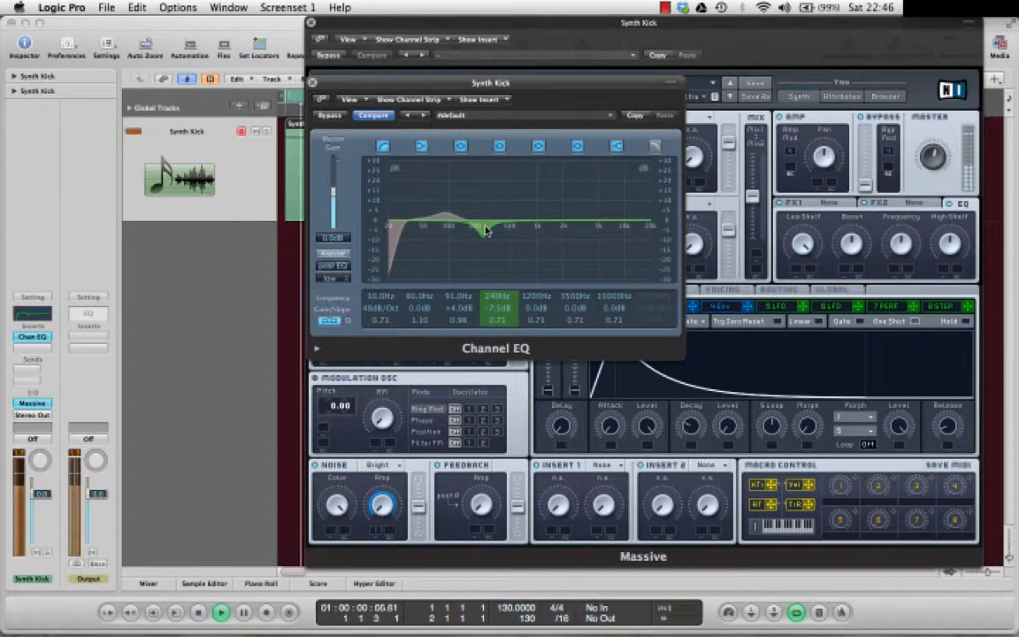
key(space)
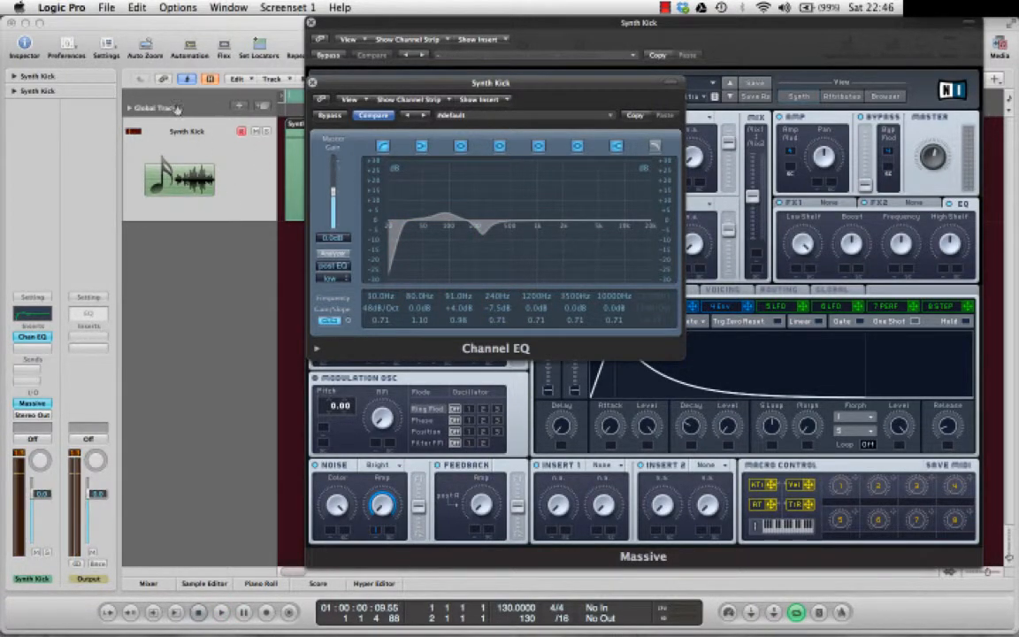
Boost the fifth EQ band narrowly at 590 Hz with a Q of 2.60, auditioning the kick, and close the Channel EQ window.
drag(544, 223, 523, 221)
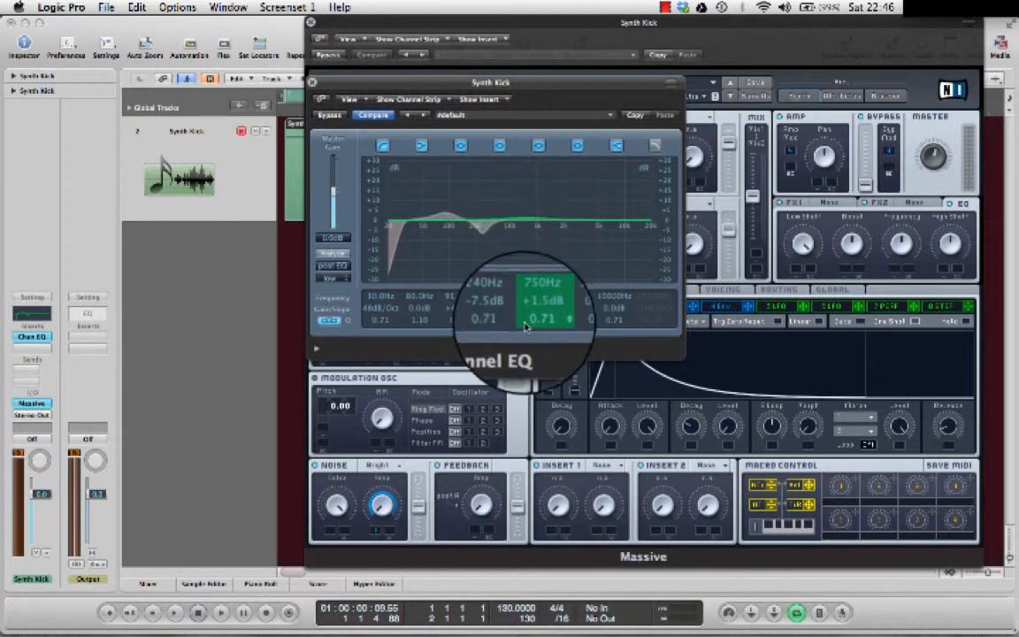
drag(535, 321, 534, 305)
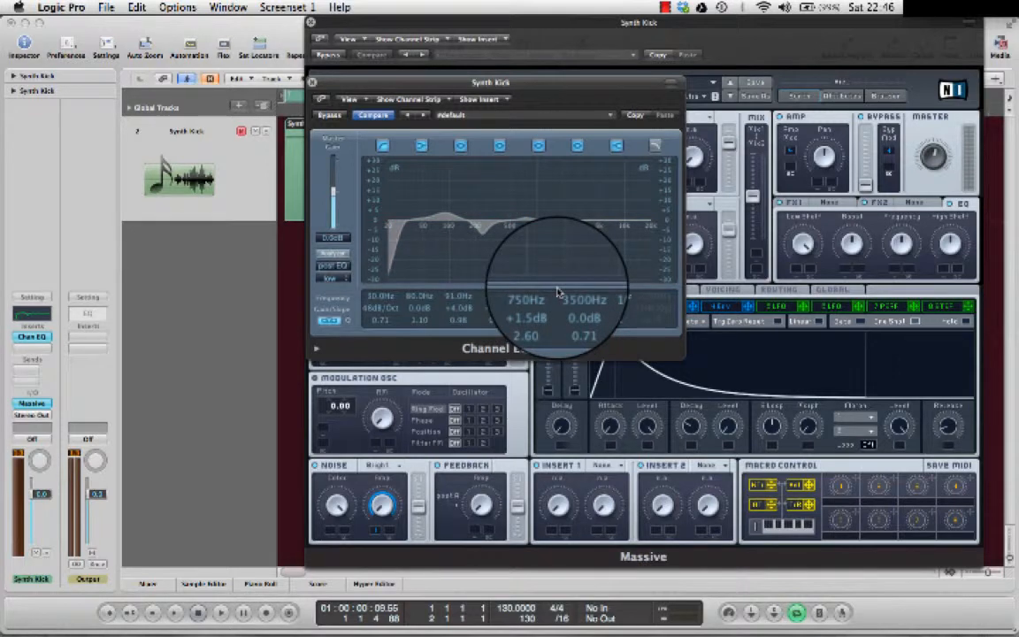
key(space)
drag(536, 303, 540, 305)
key(space)
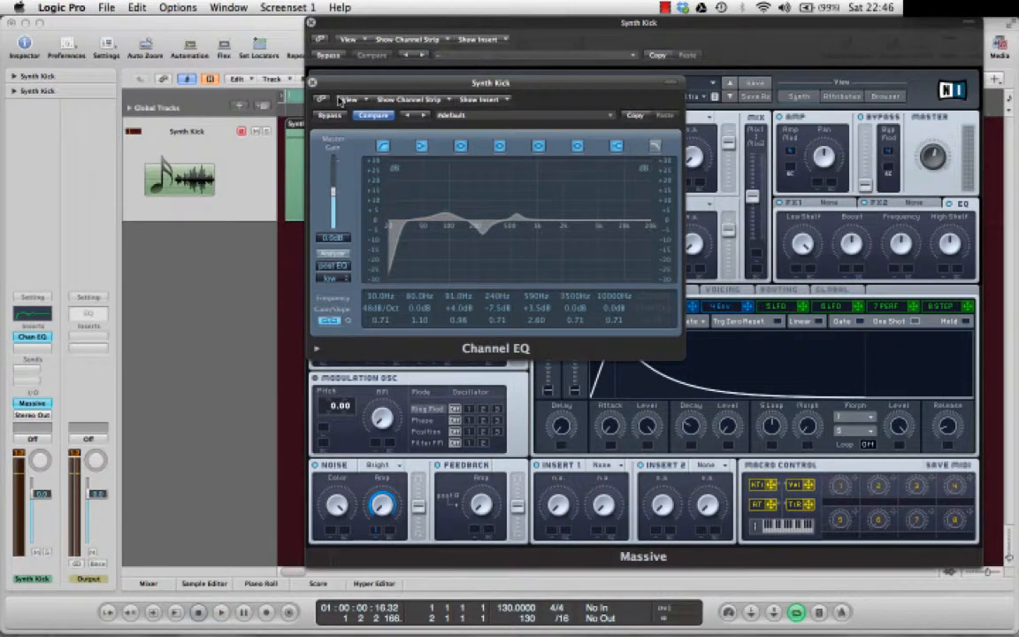
click(312, 80)
key(space)
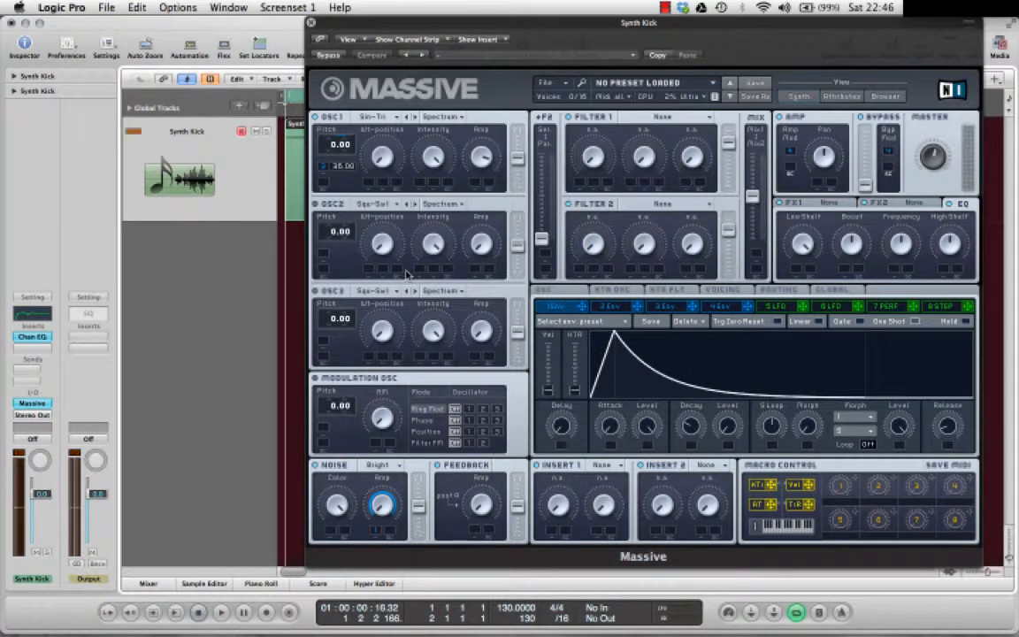